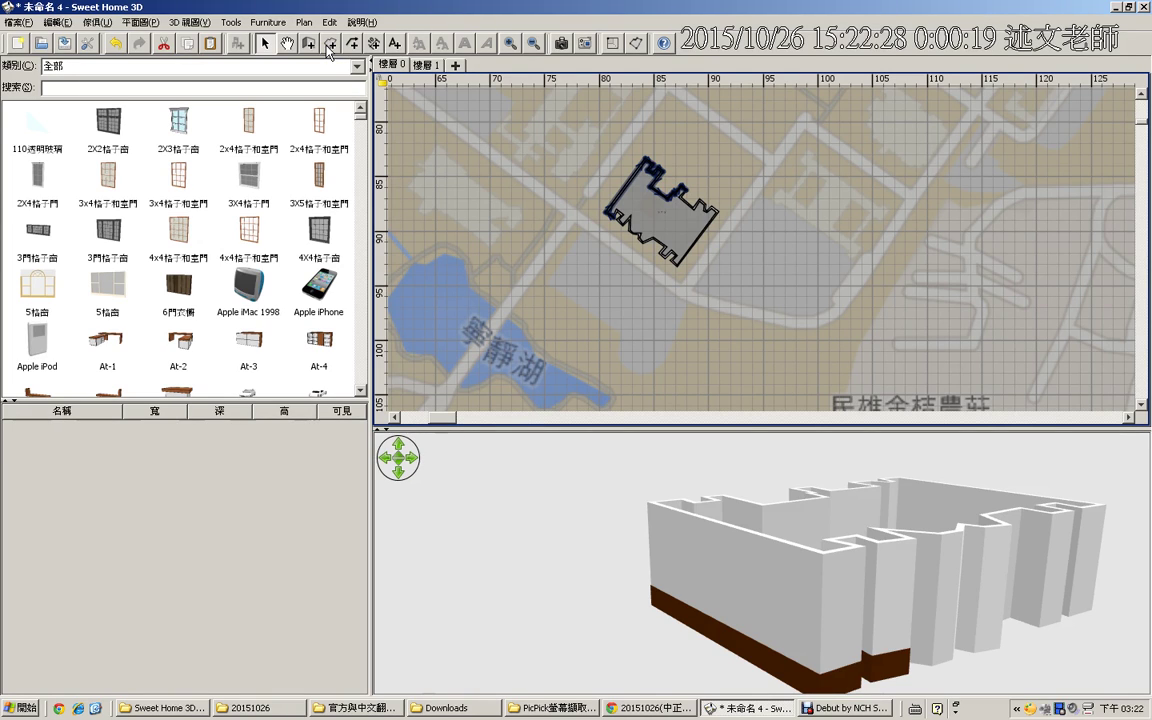
Step: Switch to the browser's 1Know course page and open the FAQ article about seamless repeating textures
left_click(629, 709)
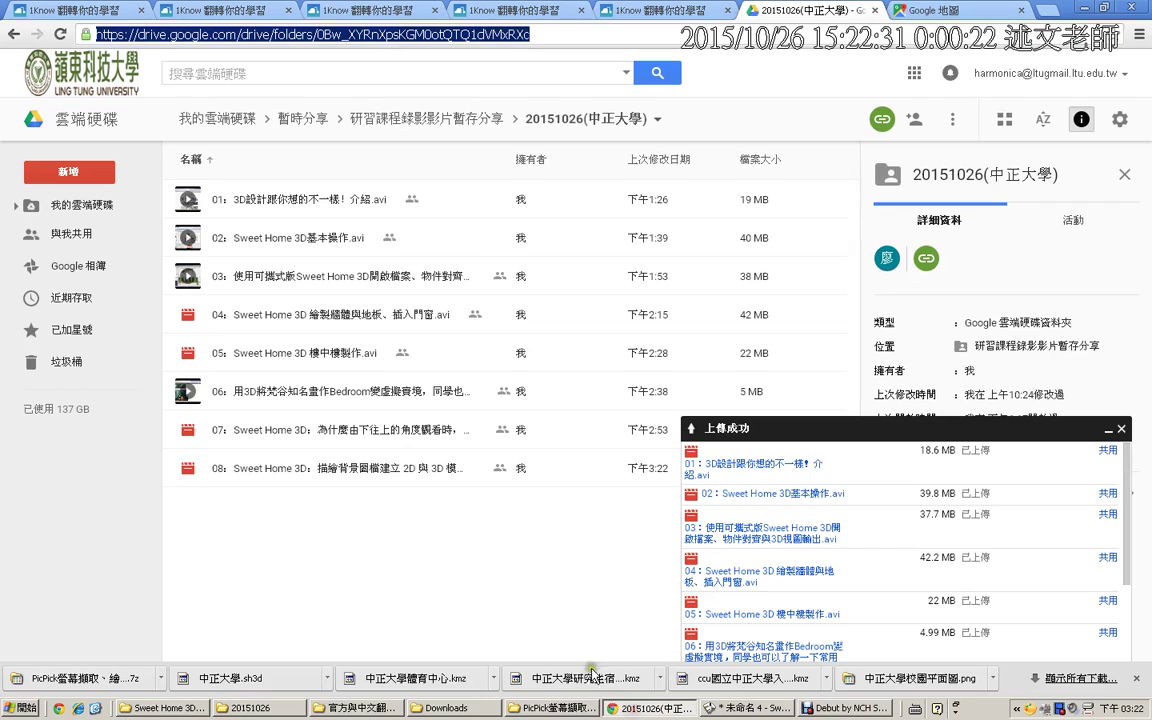
left_click(237, 12)
scroll(420, 280, "down", 5)
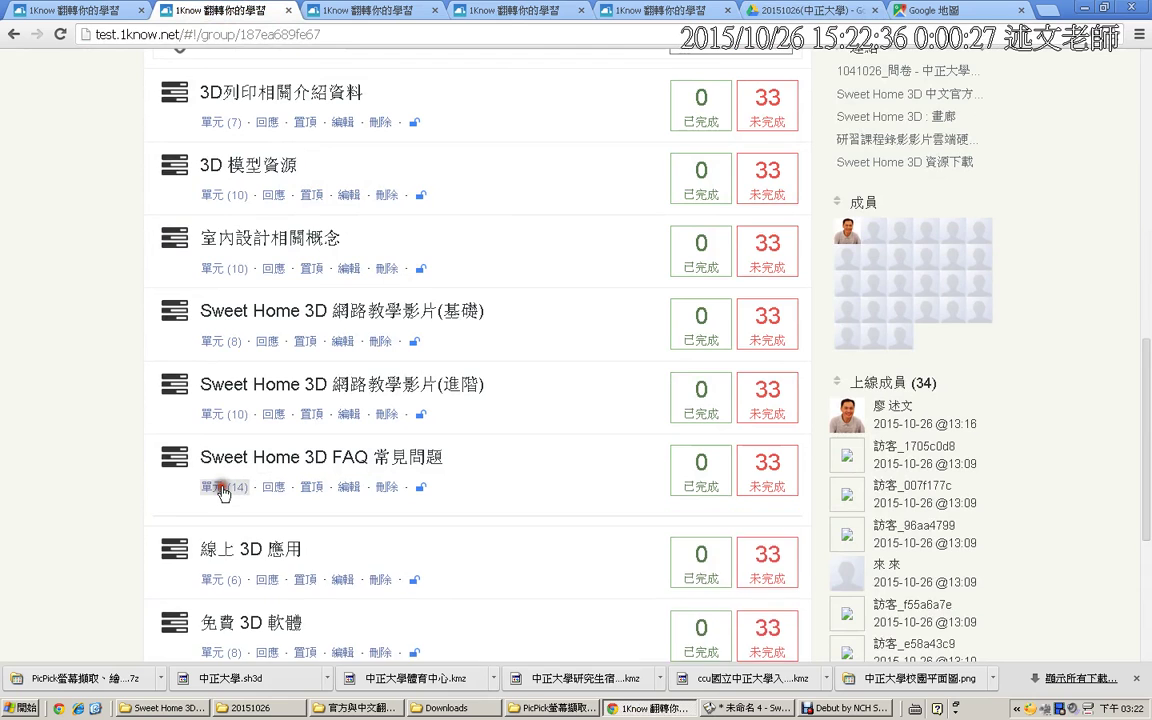
left_click(226, 487)
scroll(245, 487, "down", 3)
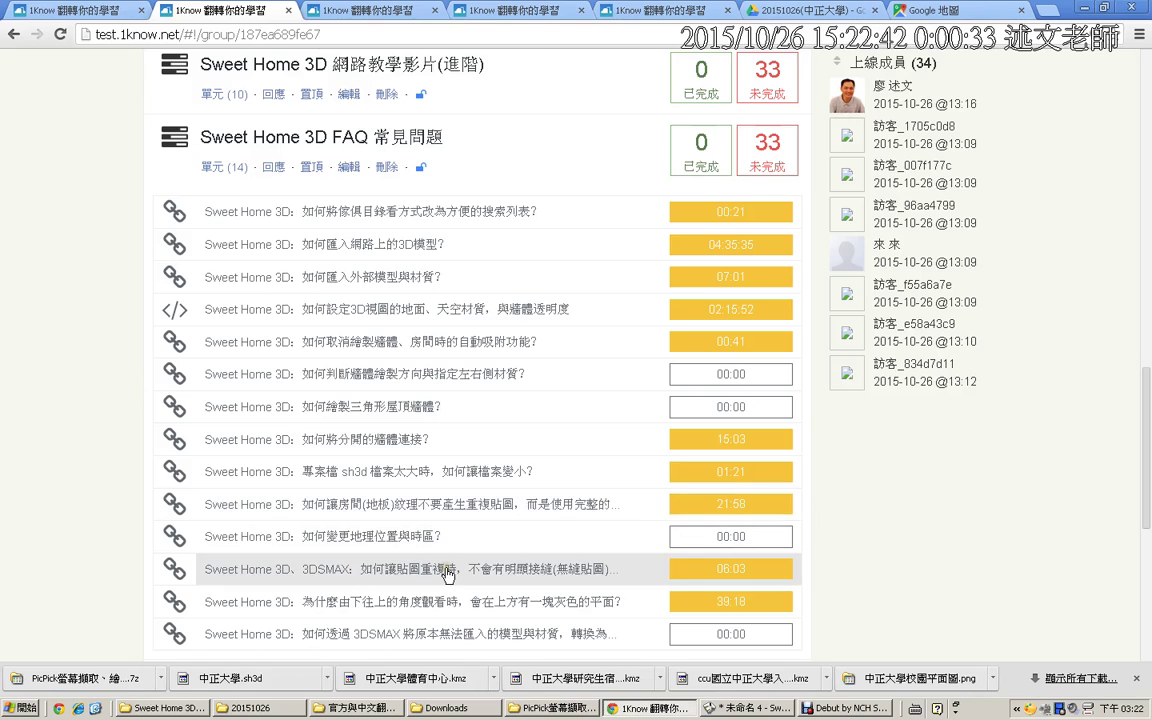
left_click(447, 575)
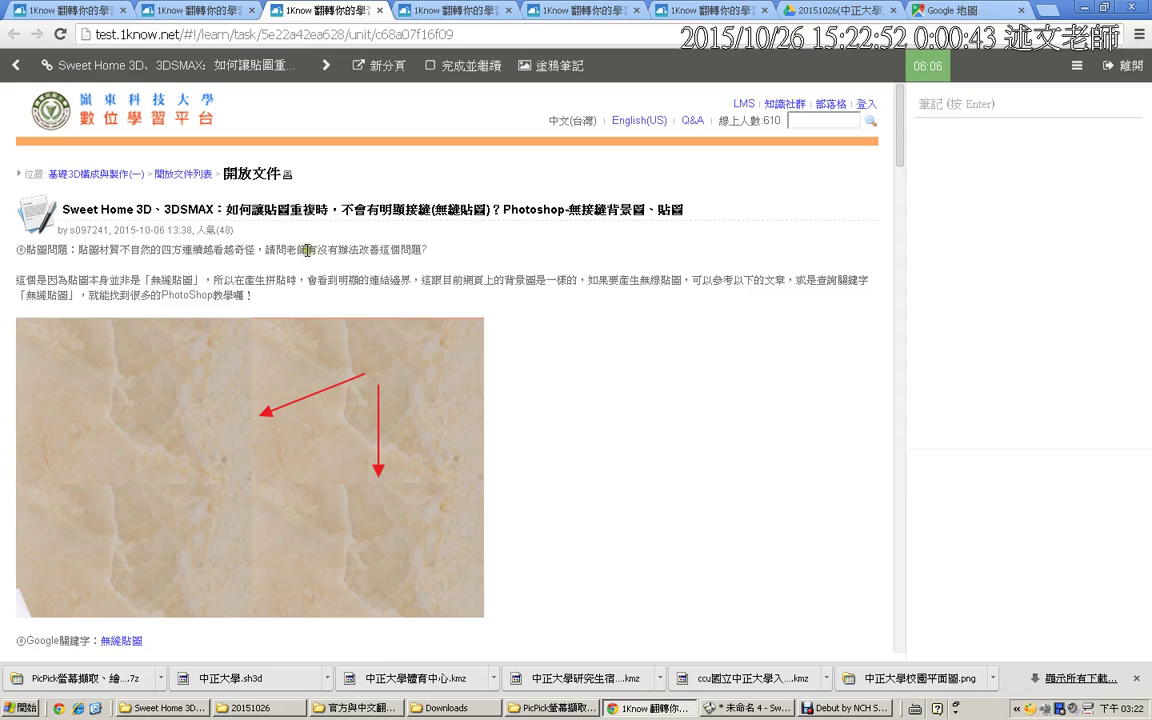
Step: Open the FAQ article on using one full-size image as a room floor texture and examine its before-and-after comparison
left_click(257, 70)
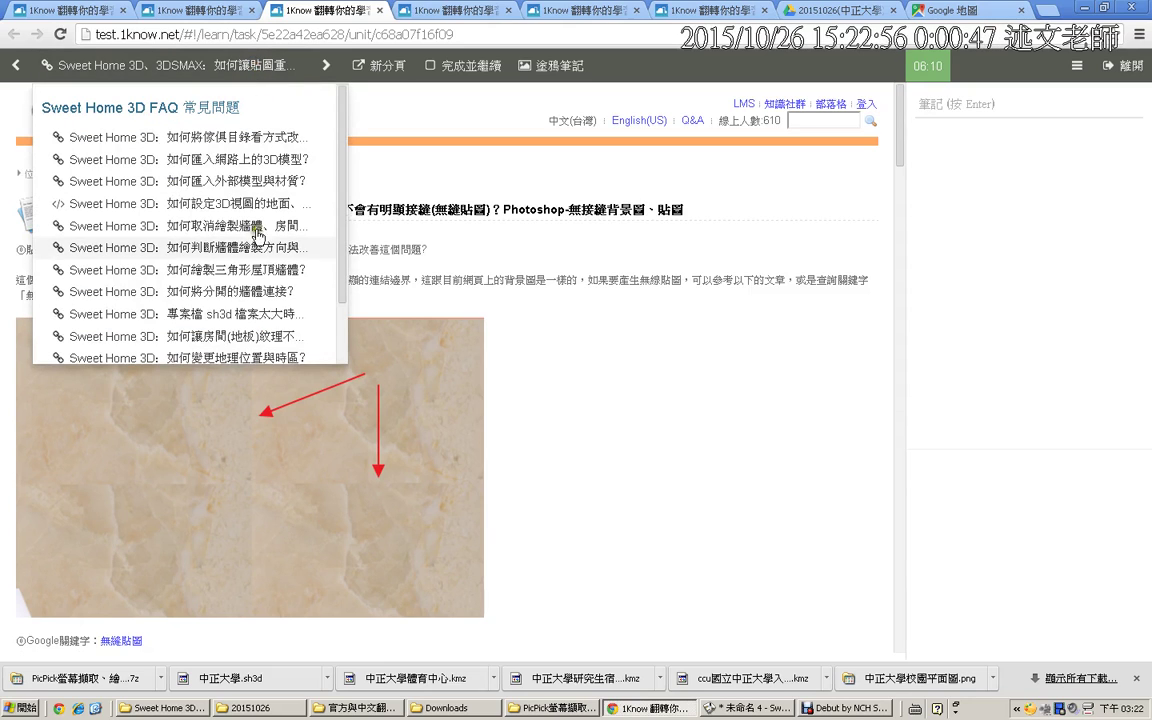
left_click(265, 343)
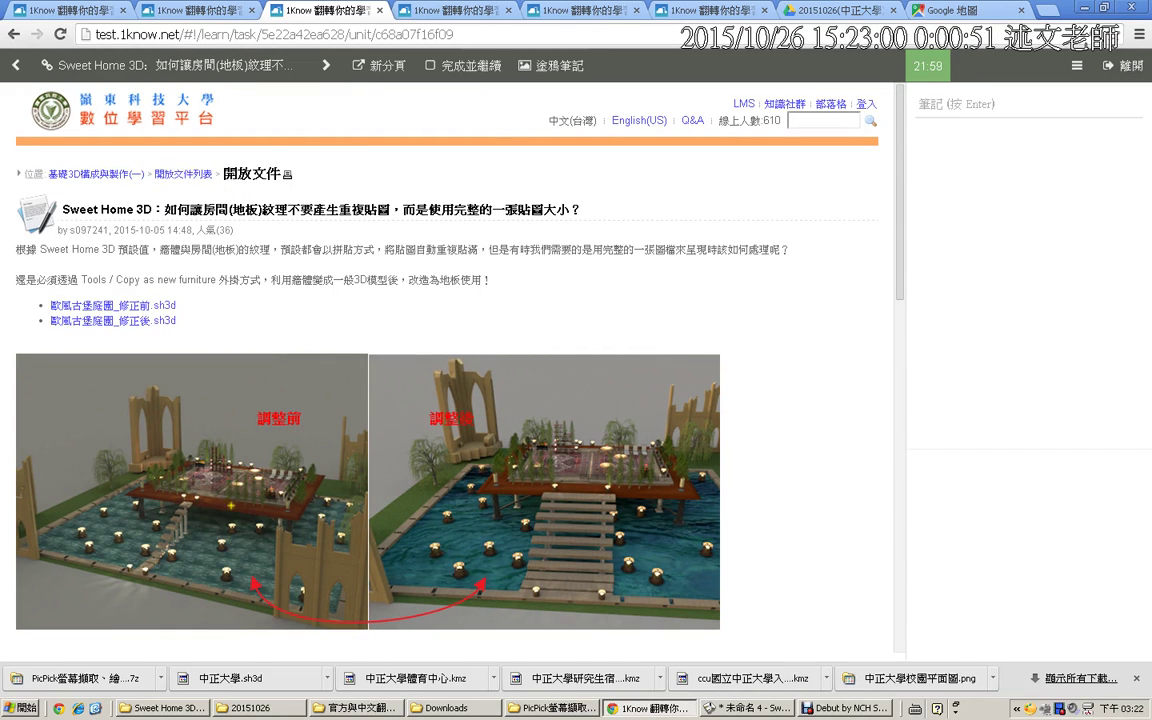
mouse_move(92, 558)
left_mouse_down()
mouse_move(98, 538)
mouse_move(126, 534)
mouse_move(128, 560)
mouse_move(96, 563)
left_mouse_up()
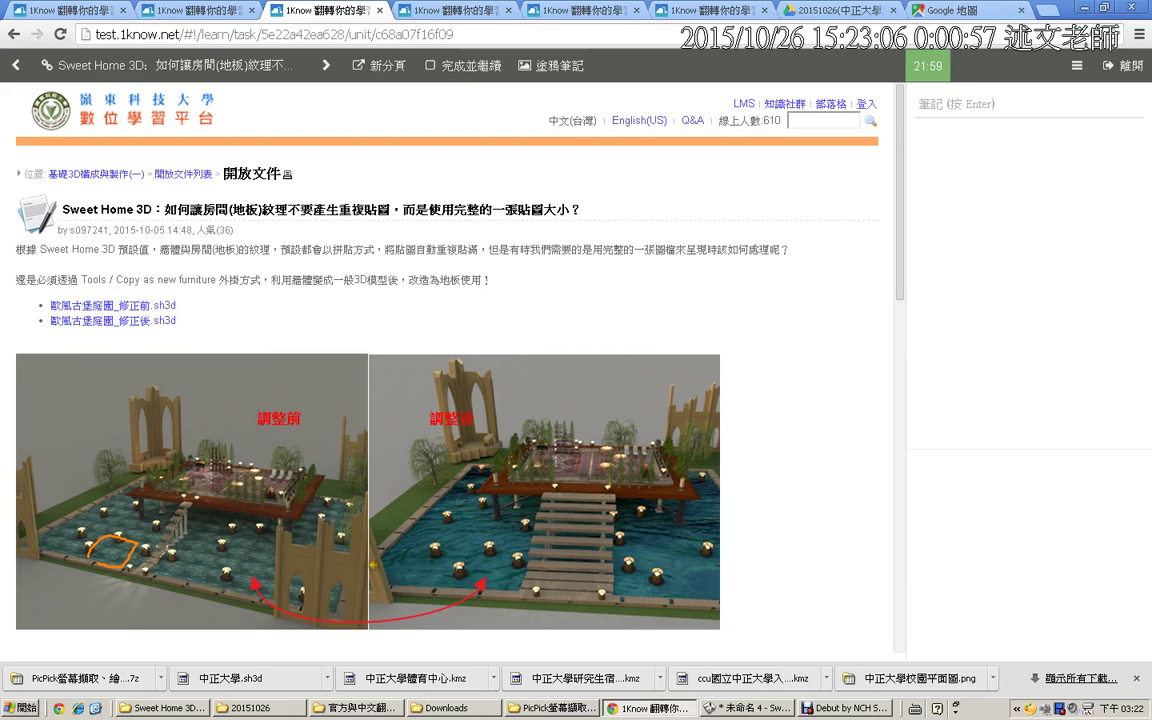
mouse_move(471, 466)
left_mouse_down()
mouse_move(386, 571)
mouse_move(547, 589)
mouse_move(707, 588)
mouse_move(725, 488)
mouse_move(478, 482)
left_mouse_up()
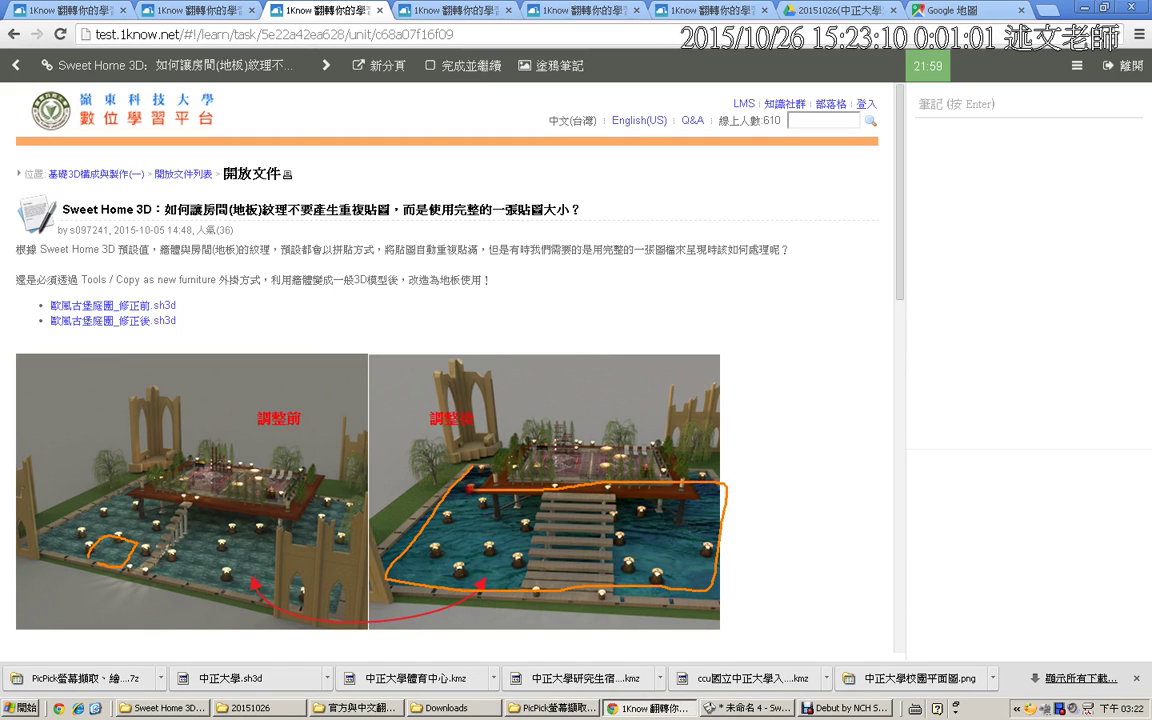
key("Escape")
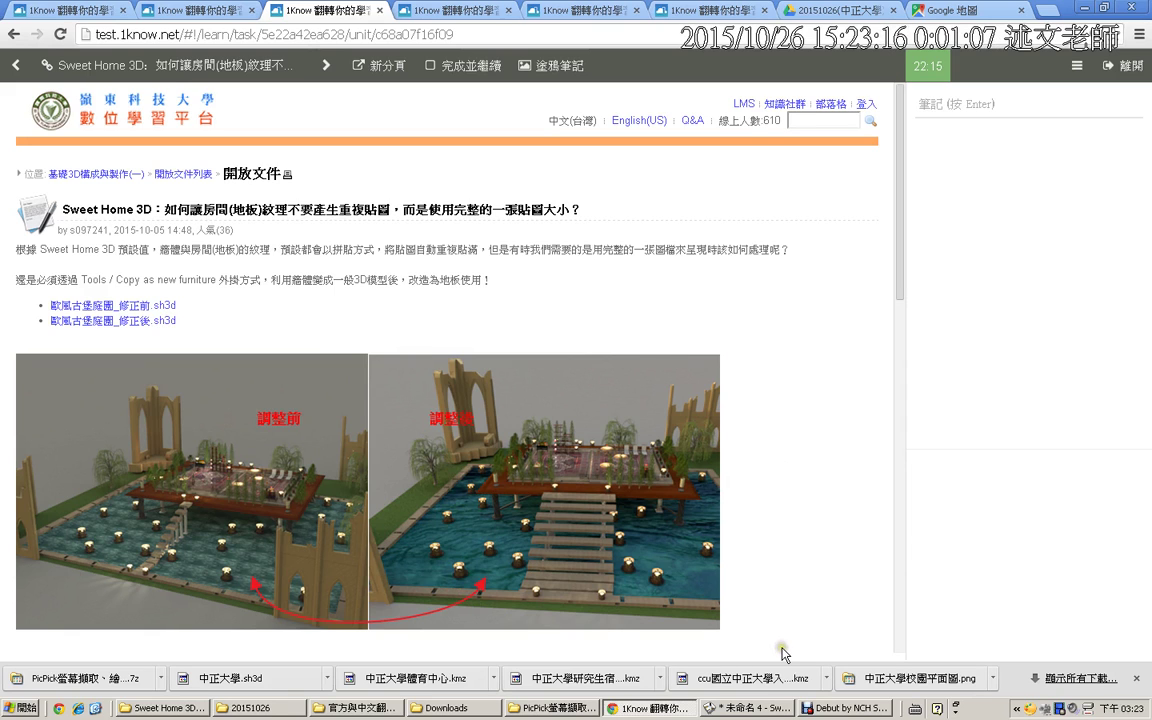
Step: Switch back to Sweet Home 3D, fit the whole campus map in the plan and activate the room creation tool
left_click(760, 708)
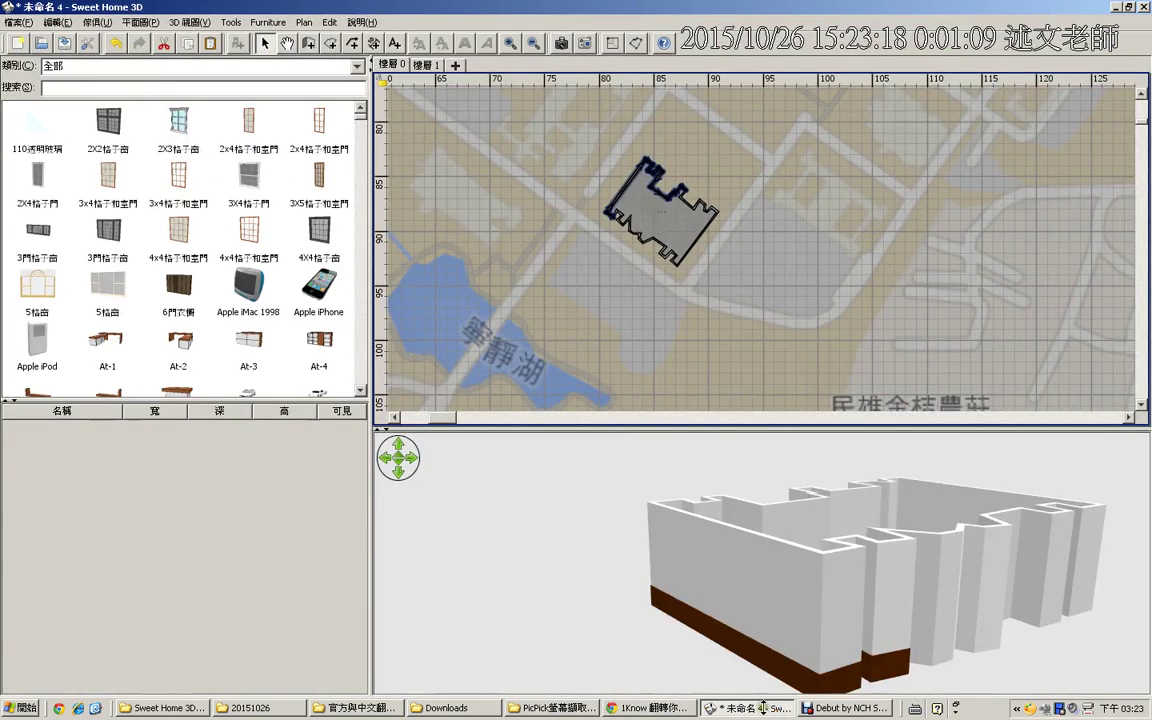
scroll(630, 300, "down", 4)
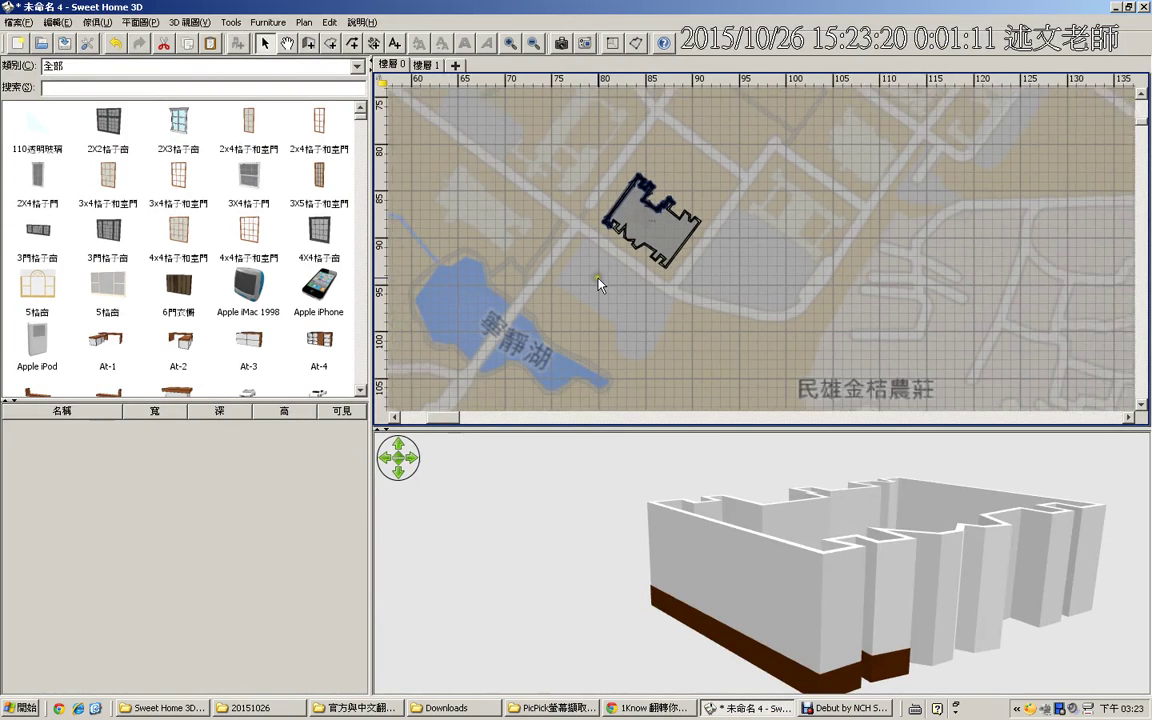
scroll(564, 224, "down", 2)
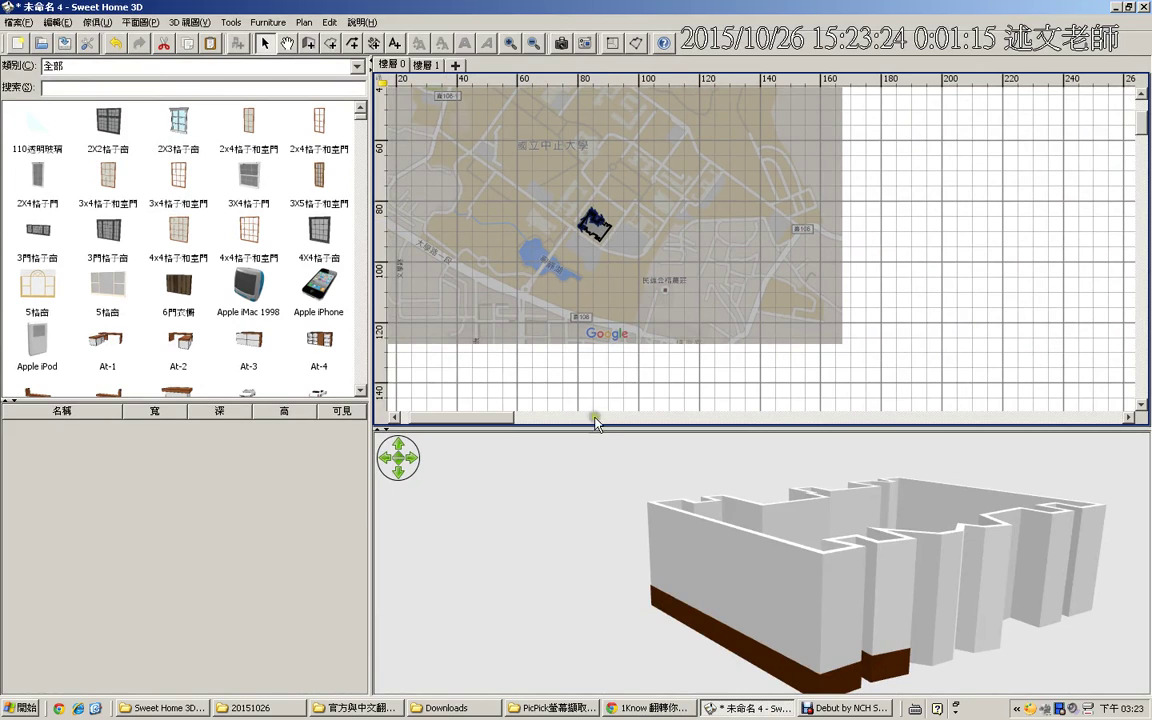
left_click_drag(600, 430, 570, 265)
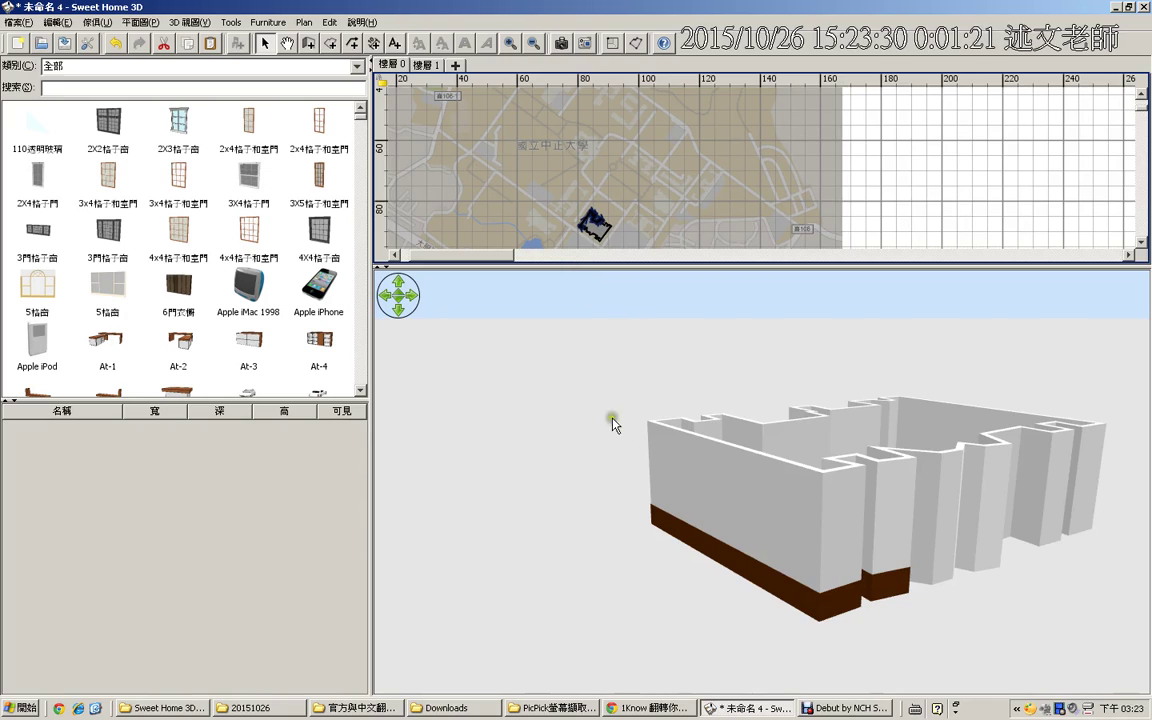
mouse_move(595, 172)
left_mouse_down()
mouse_move(570, 190)
mouse_move(600, 90)
mouse_move(662, 130)
mouse_move(645, 162)
left_mouse_up()
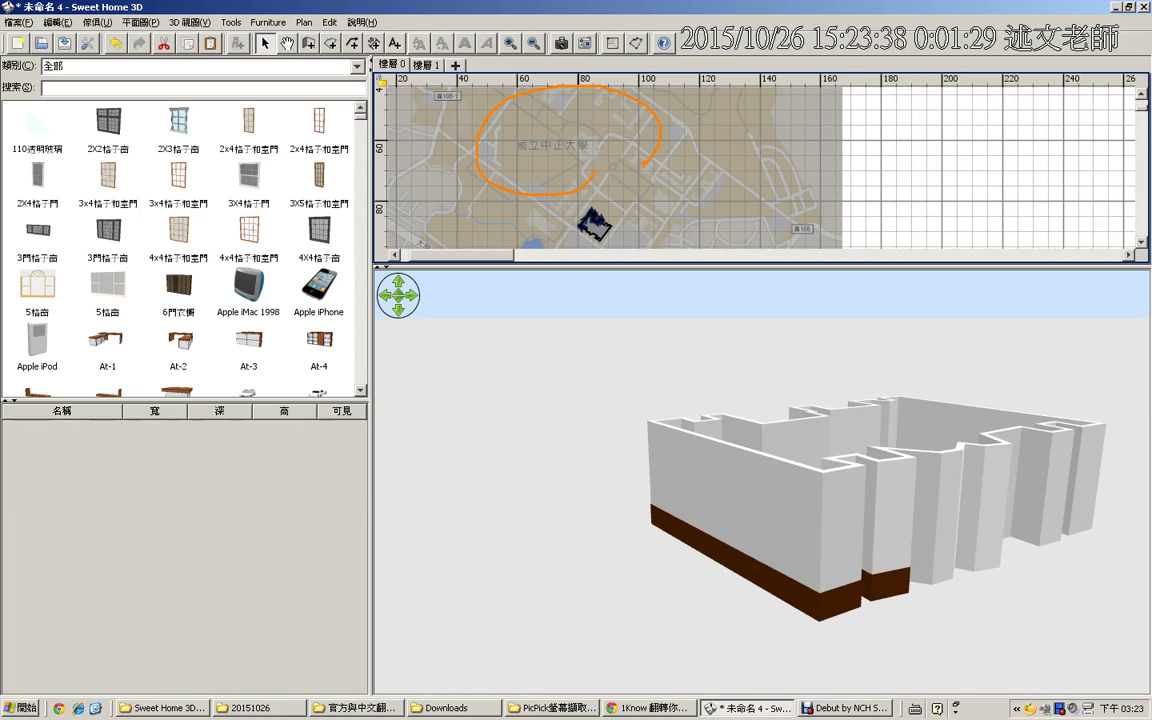
key("Escape")
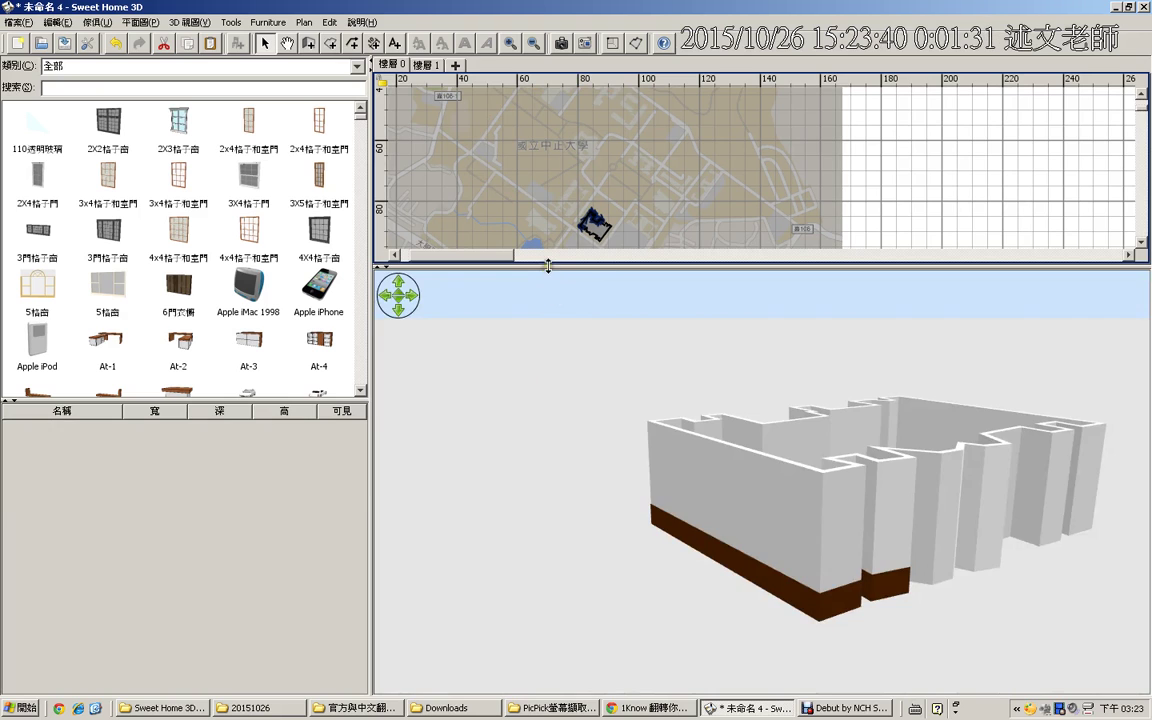
left_click_drag(548, 265, 580, 497)
left_click_drag(1146, 131, 1146, 122)
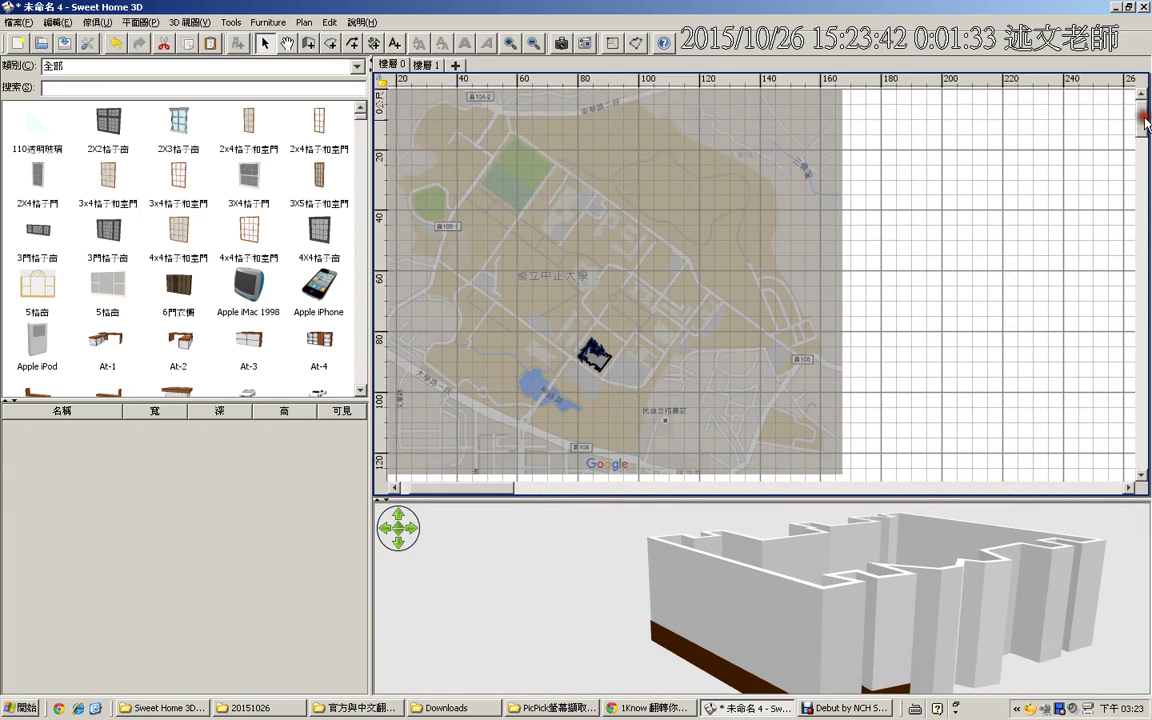
left_click(331, 44)
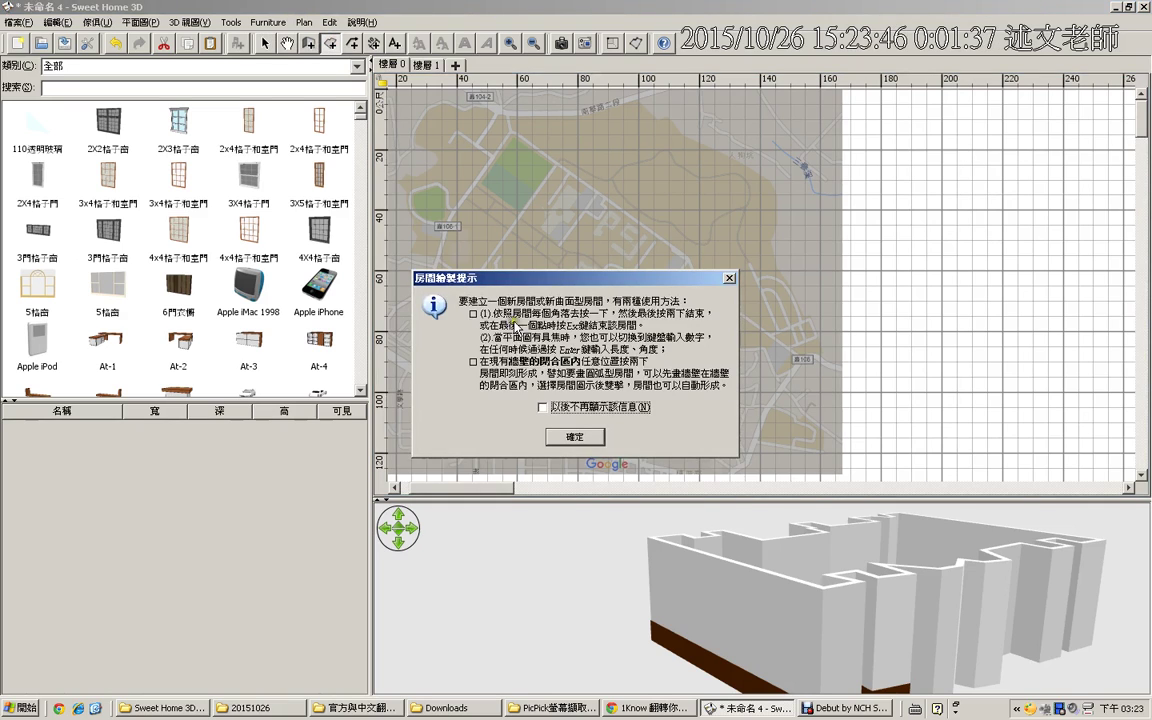
left_click(576, 438)
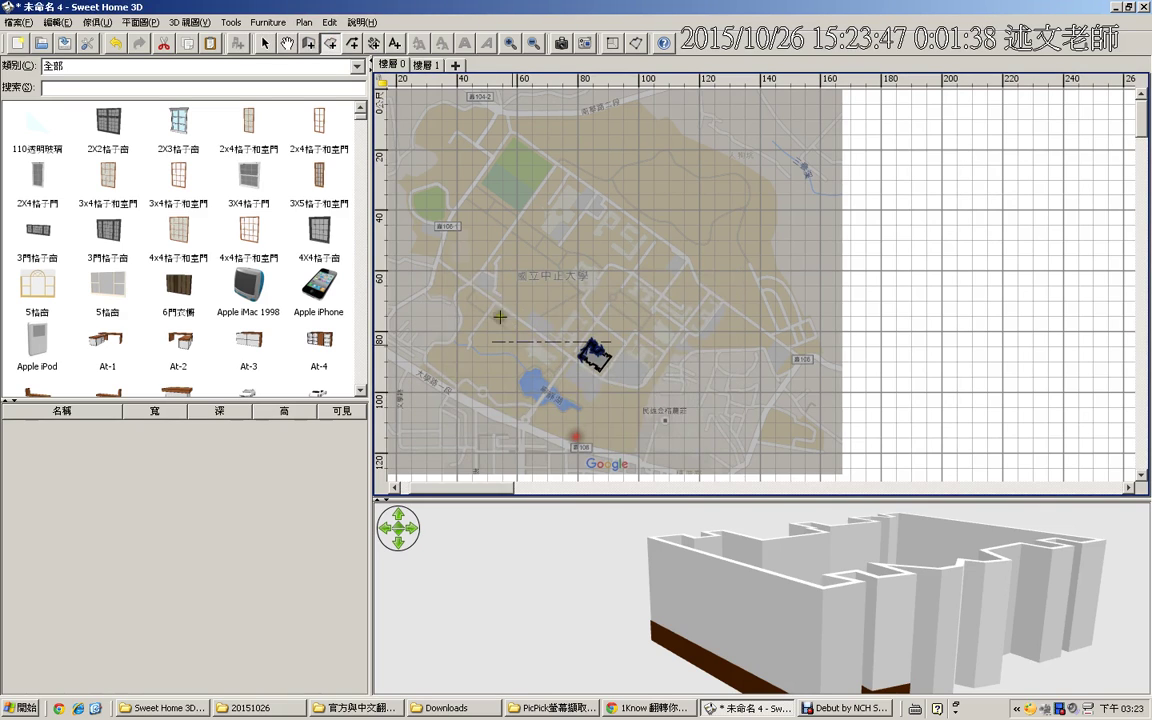
left_click(388, 93)
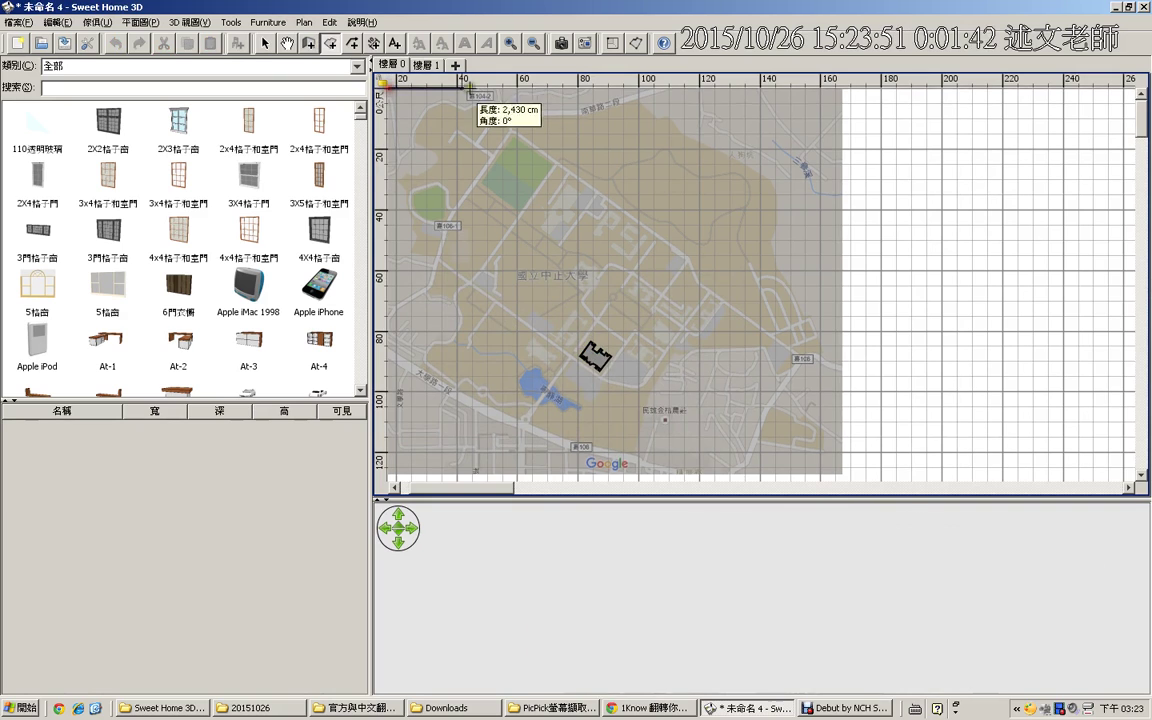
left_click(837, 94)
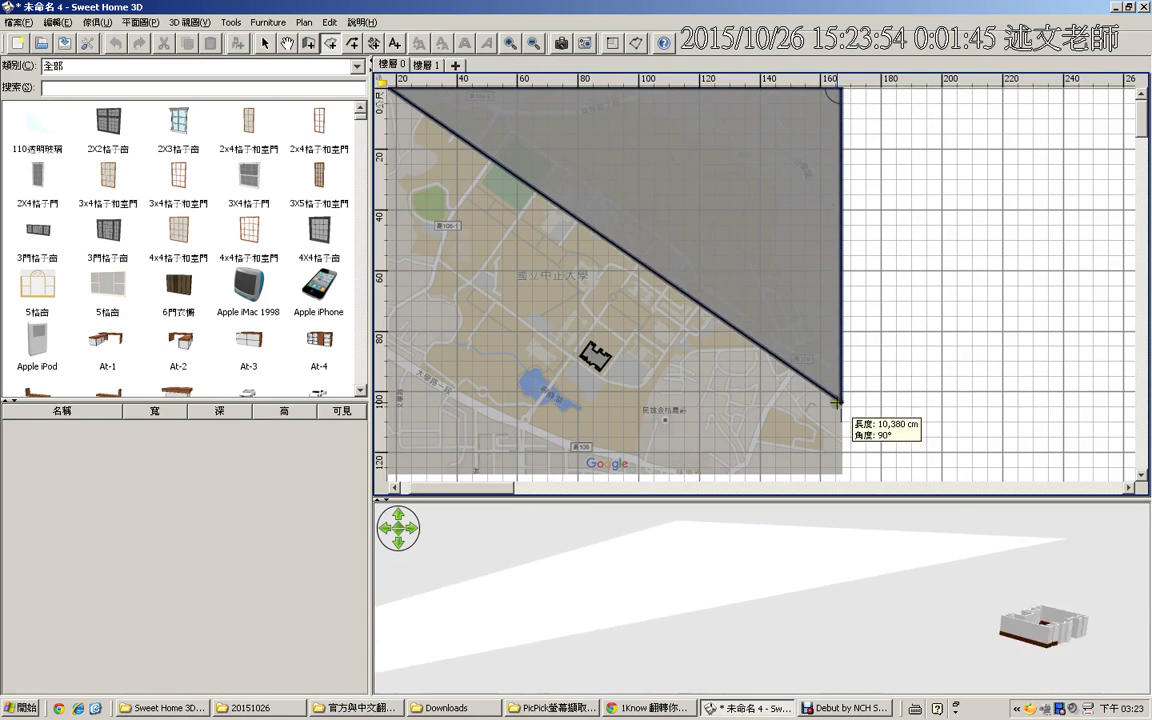
left_click(840, 474)
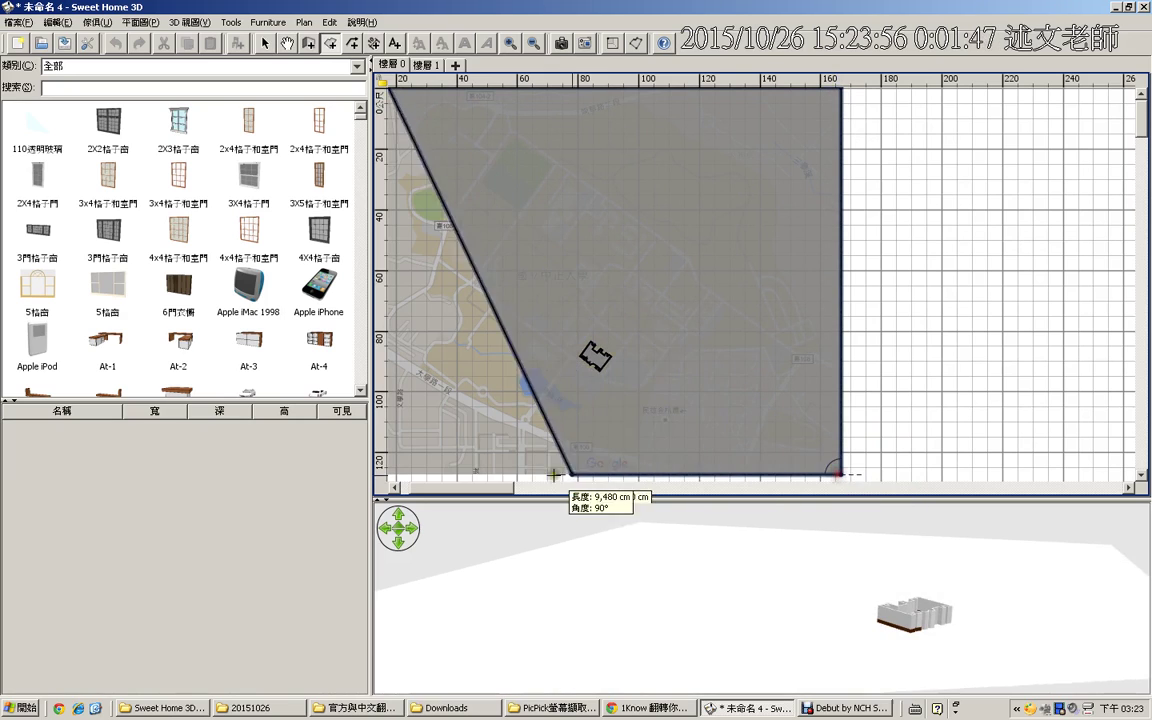
left_click(400, 487)
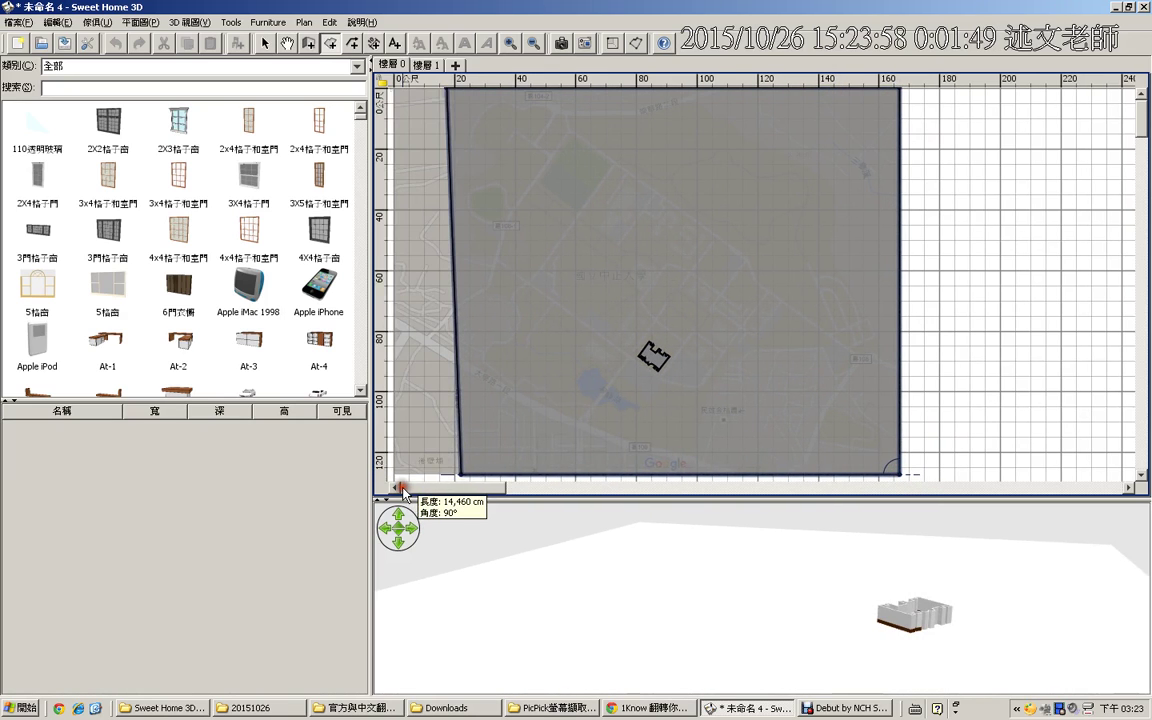
key("Escape")
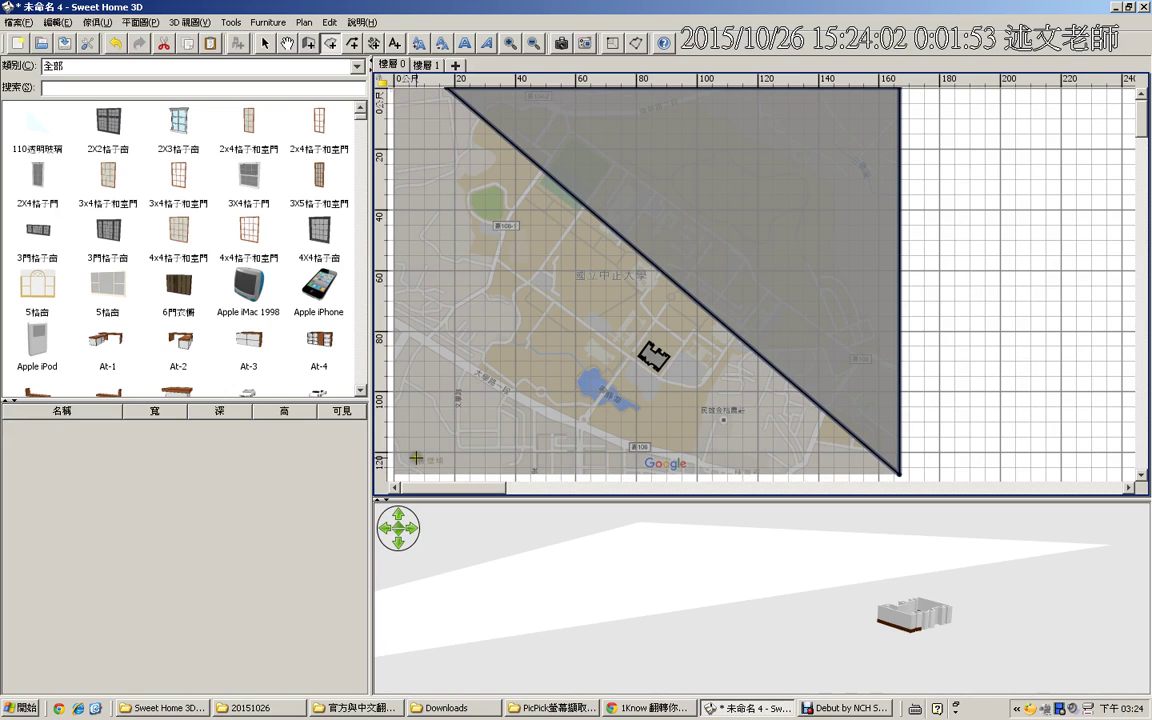
key("Delete")
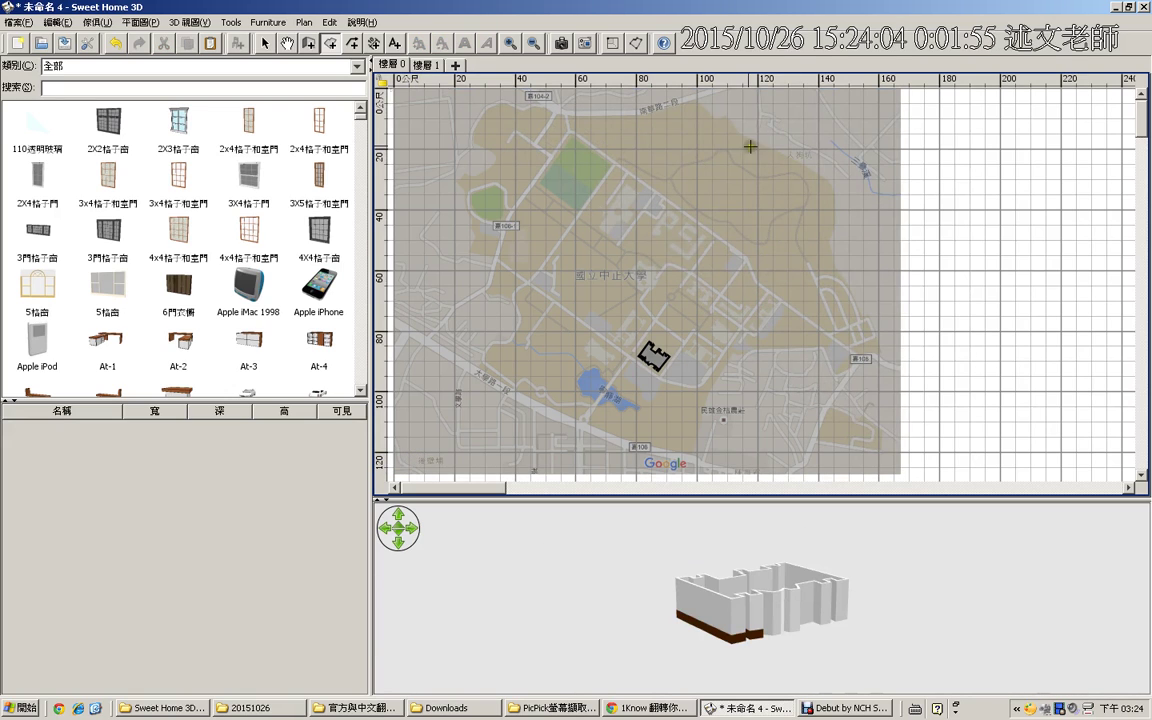
Step: Draw a rectangular room about 166 m by 127 m covering the entire campus background map on level 0
left_click(395, 88)
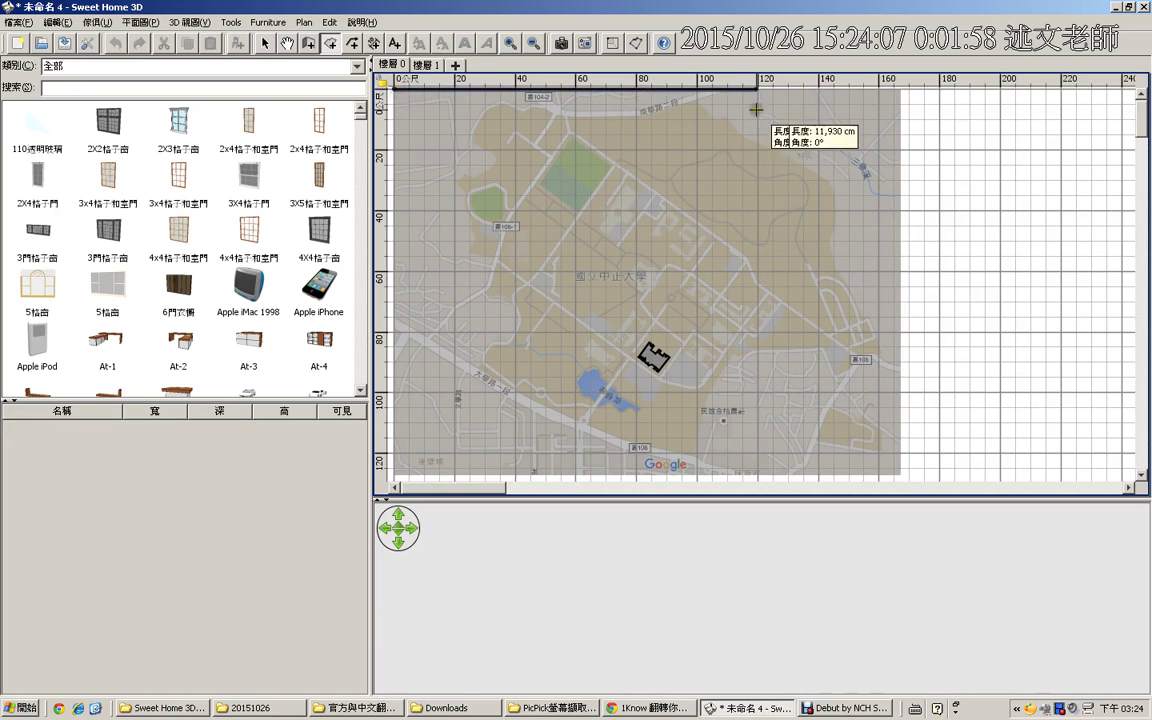
left_click(899, 107)
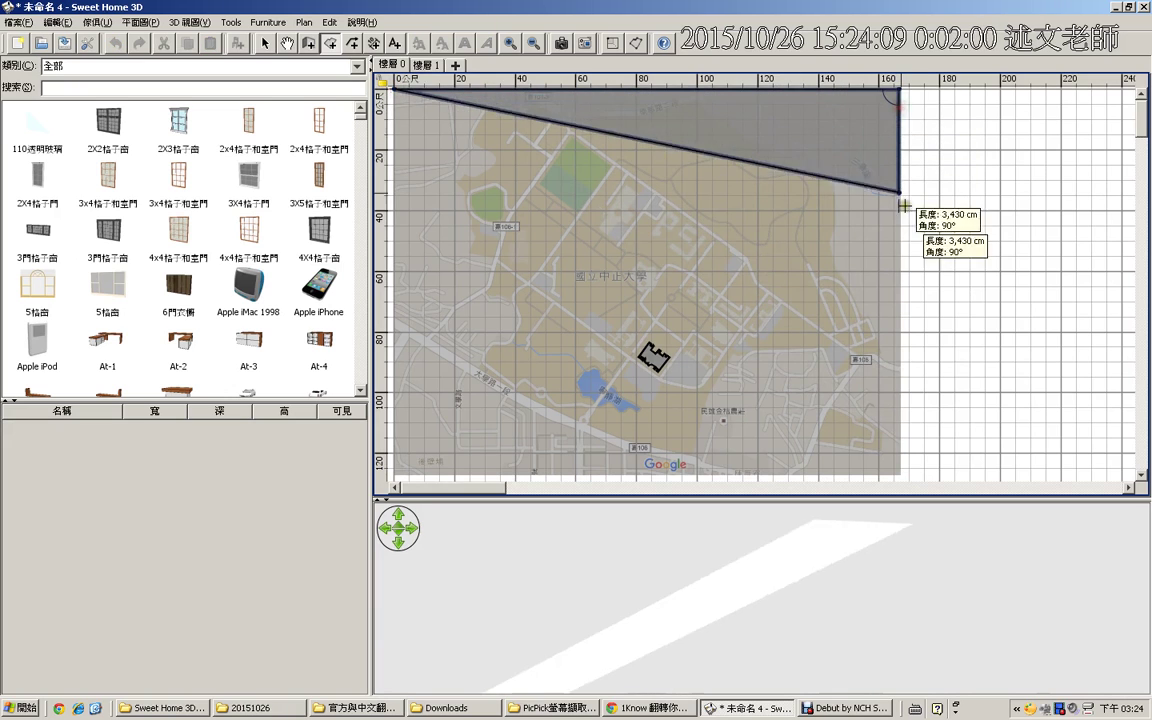
left_click(902, 474)
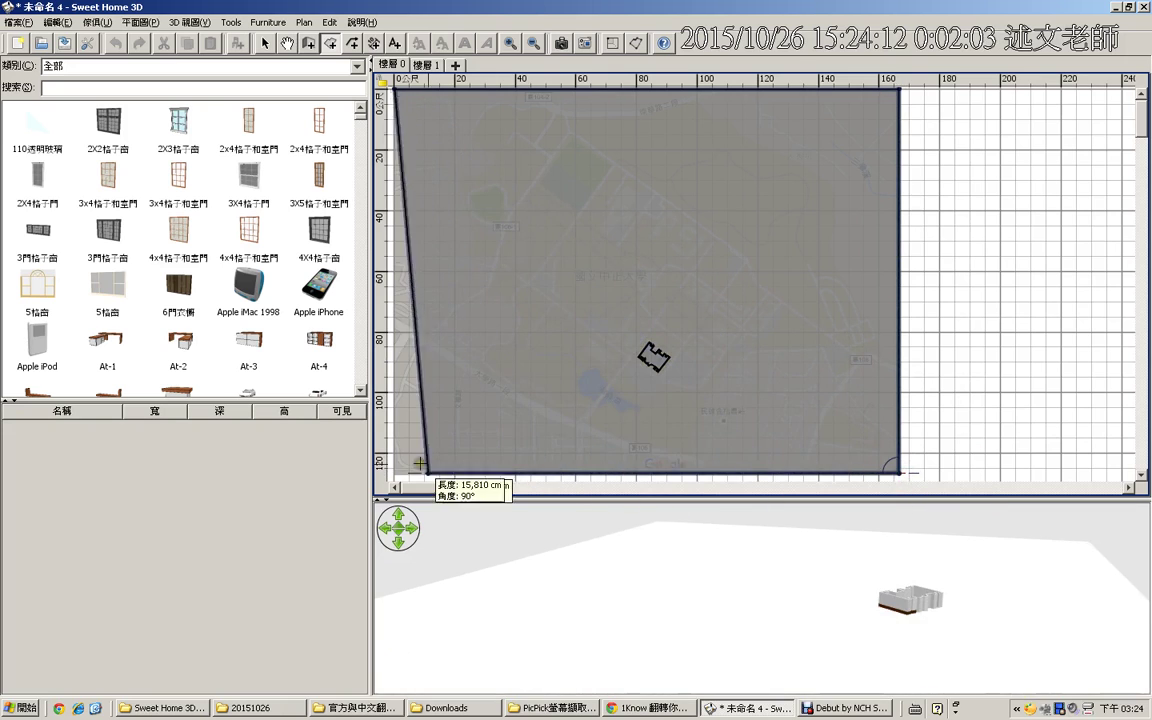
double_click(396, 461)
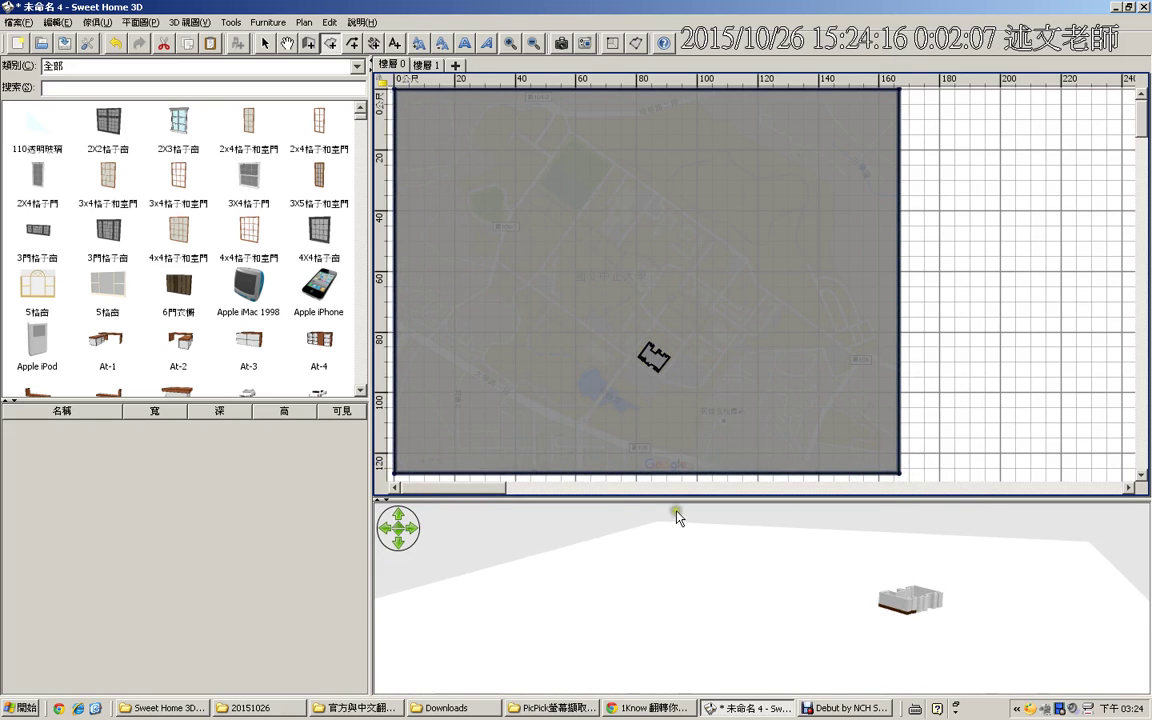
Step: Enlarge the 3D view area below the plan and activate the selection tool
left_click_drag(677, 500, 689, 362)
mouse_move(720, 563)
left_mouse_down()
mouse_move(722, 604)
mouse_move(697, 592)
mouse_move(717, 576)
left_mouse_up()
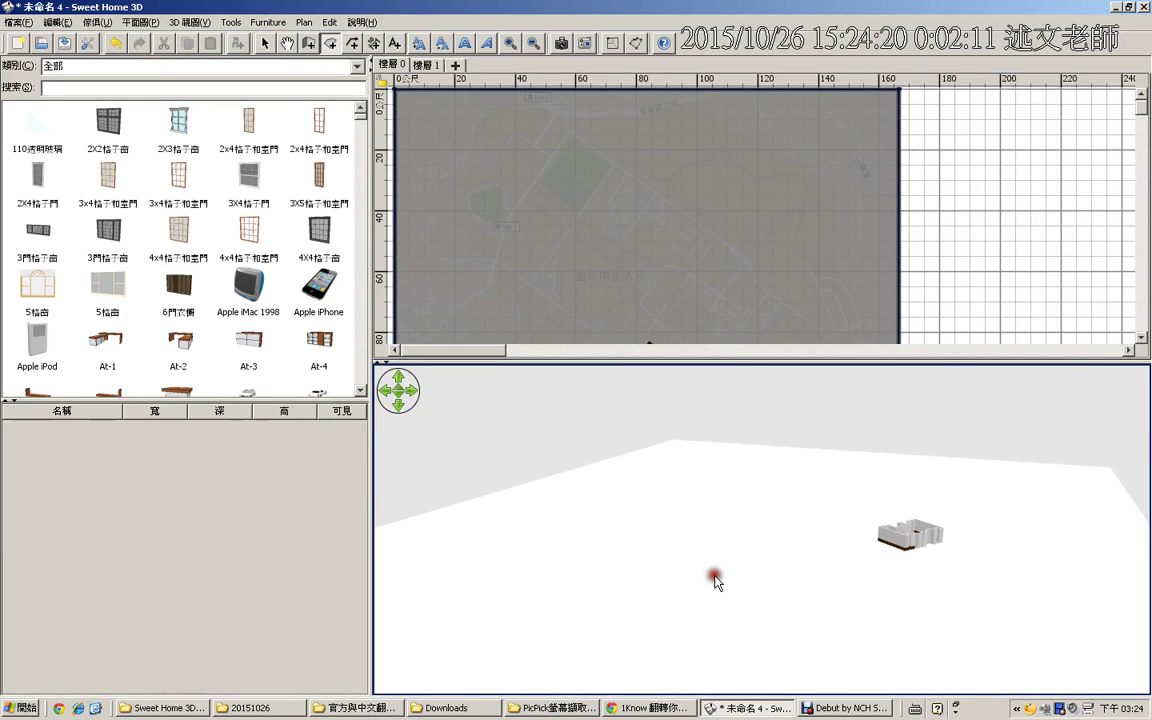
left_click(265, 43)
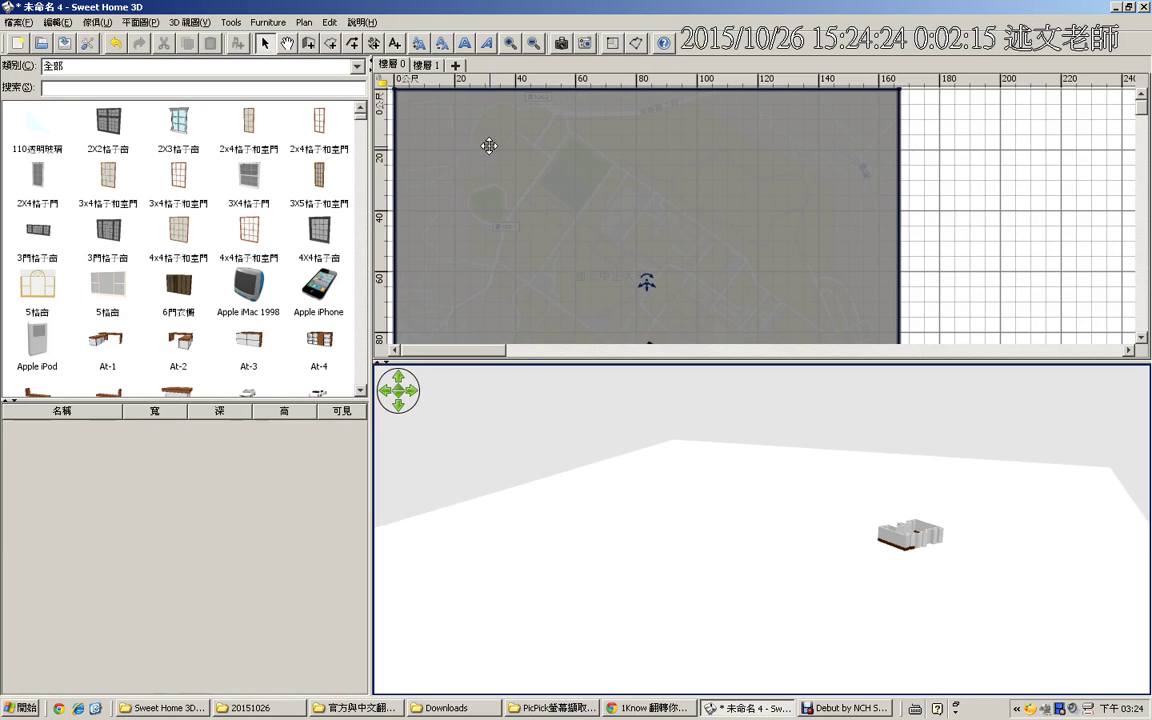
double_click(488, 146)
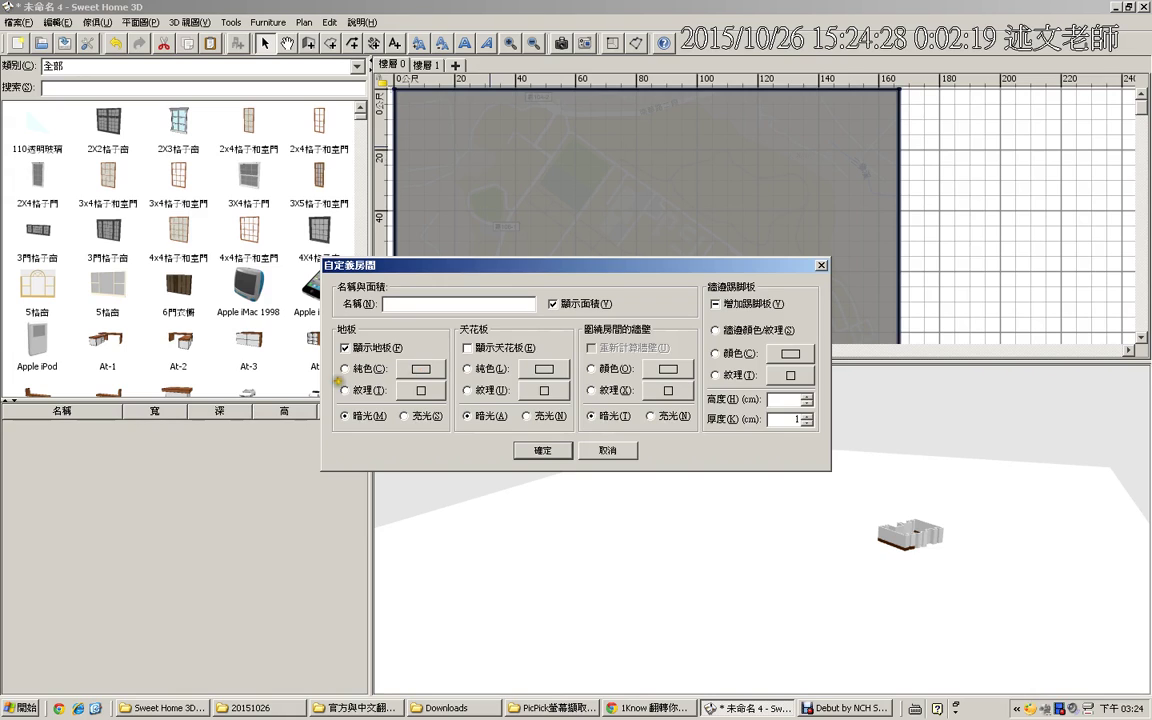
left_click_drag(337, 379, 451, 404)
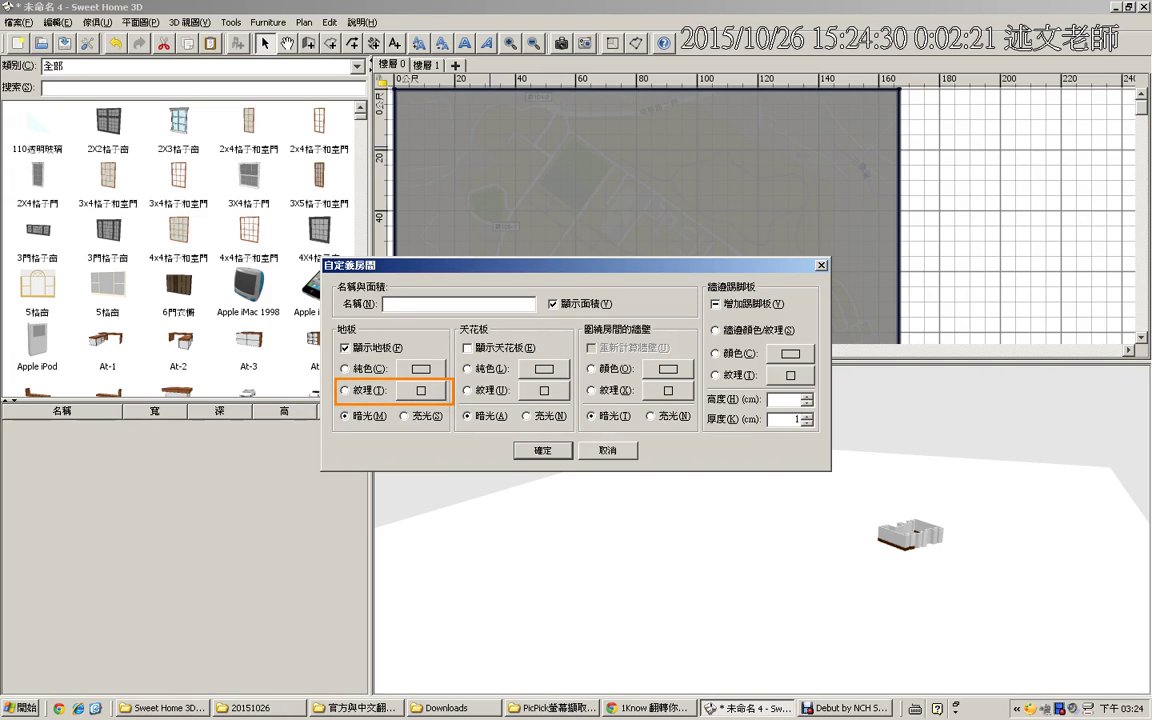
left_click(421, 390)
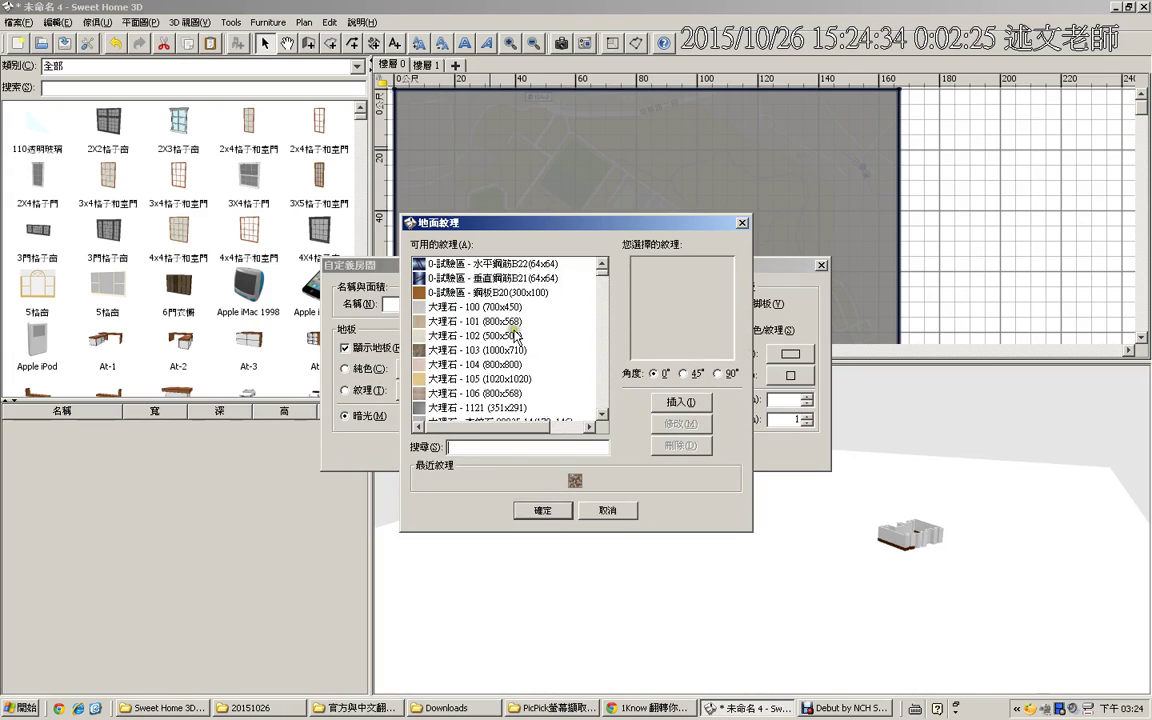
mouse_move(403, 241)
left_mouse_down()
mouse_move(608, 428)
mouse_move(667, 378)
left_mouse_up()
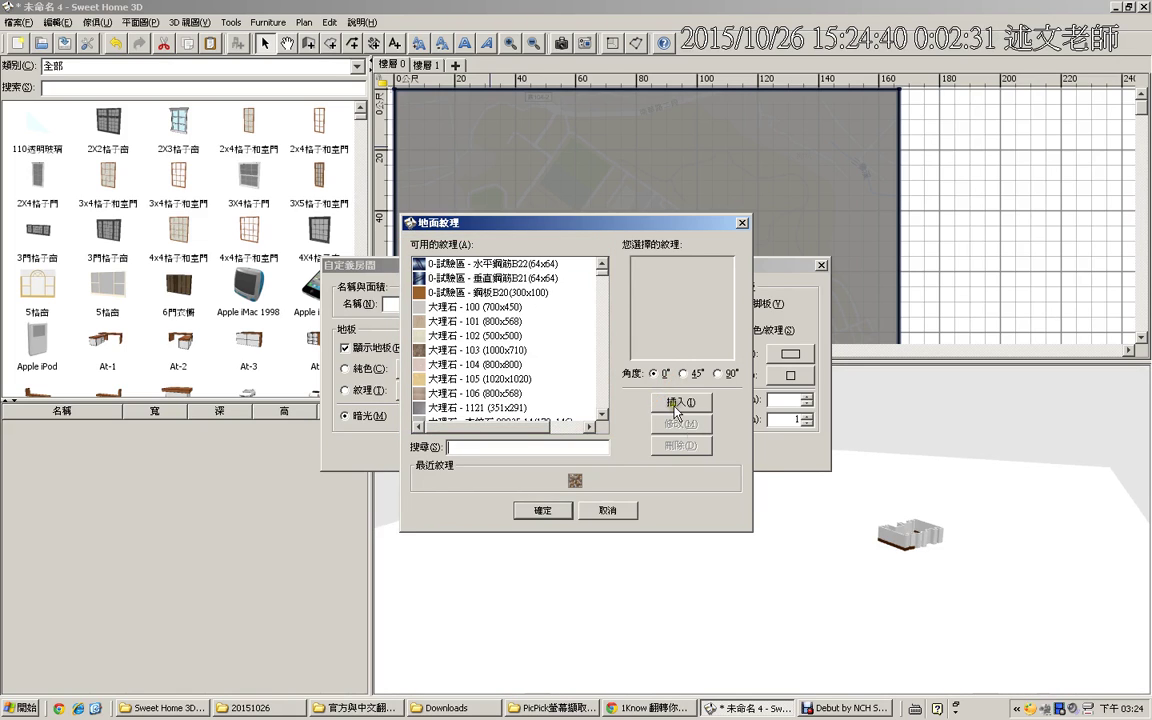
left_click(678, 402)
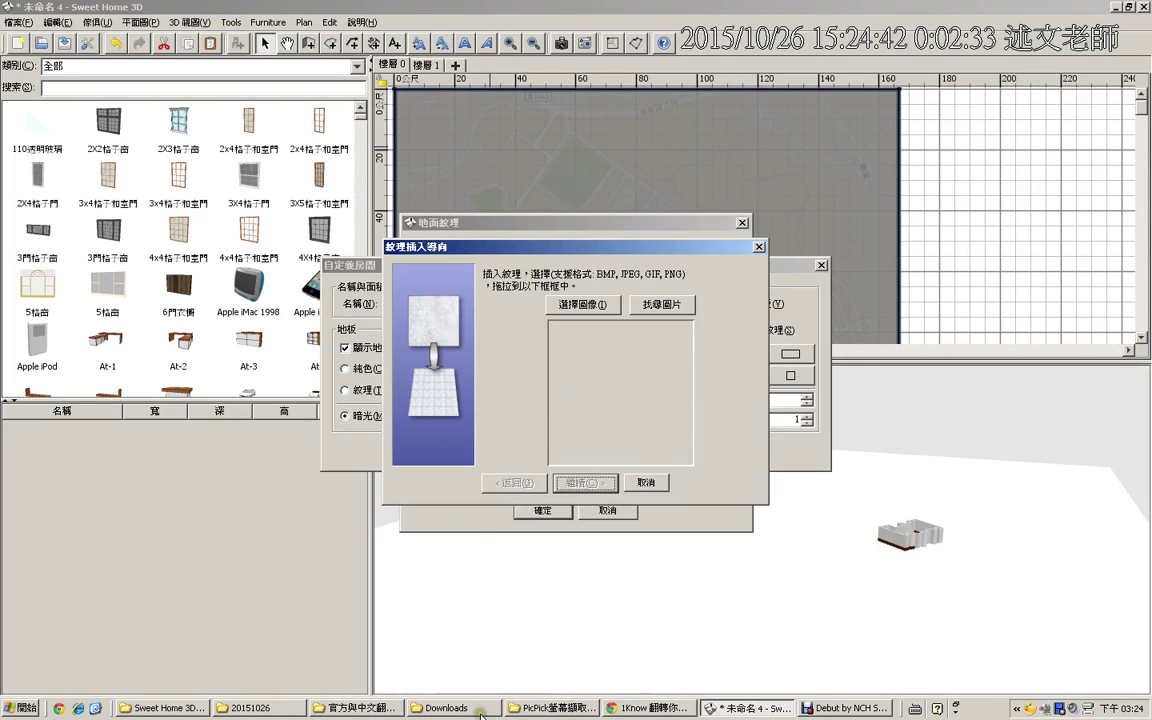
left_click(443, 708)
left_click_drag(1088, 350, 653, 383)
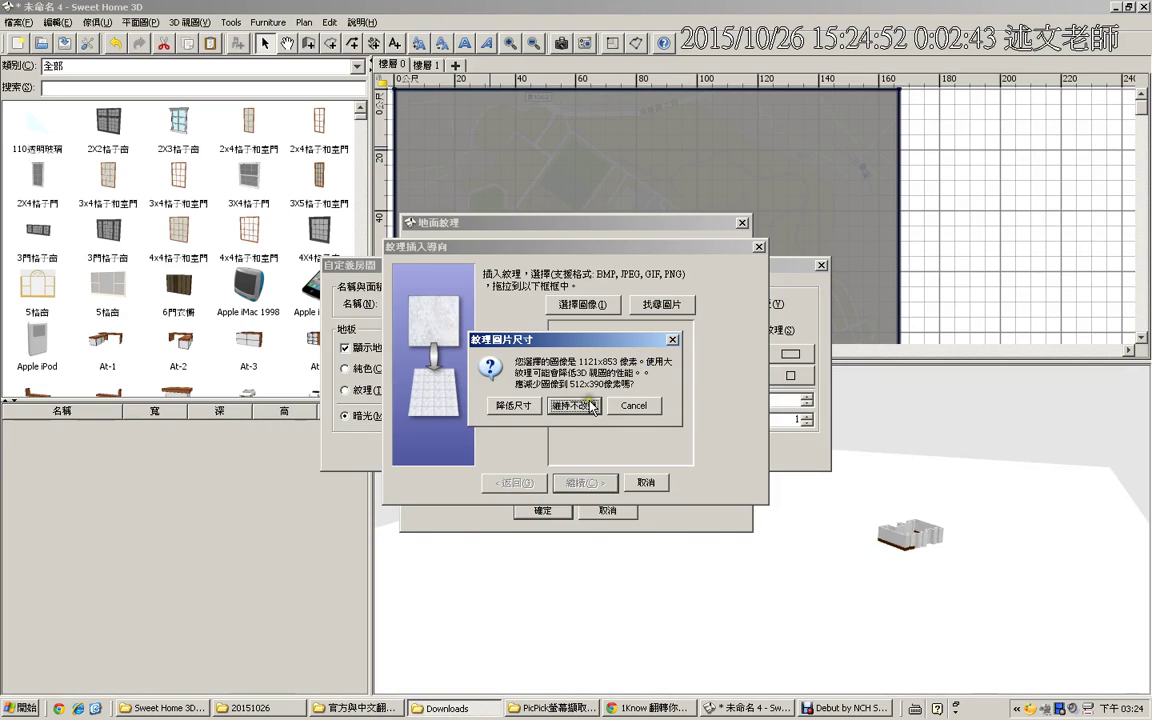
mouse_move(968, 600)
left_mouse_down()
mouse_move(834, 563)
mouse_move(957, 594)
left_mouse_up()
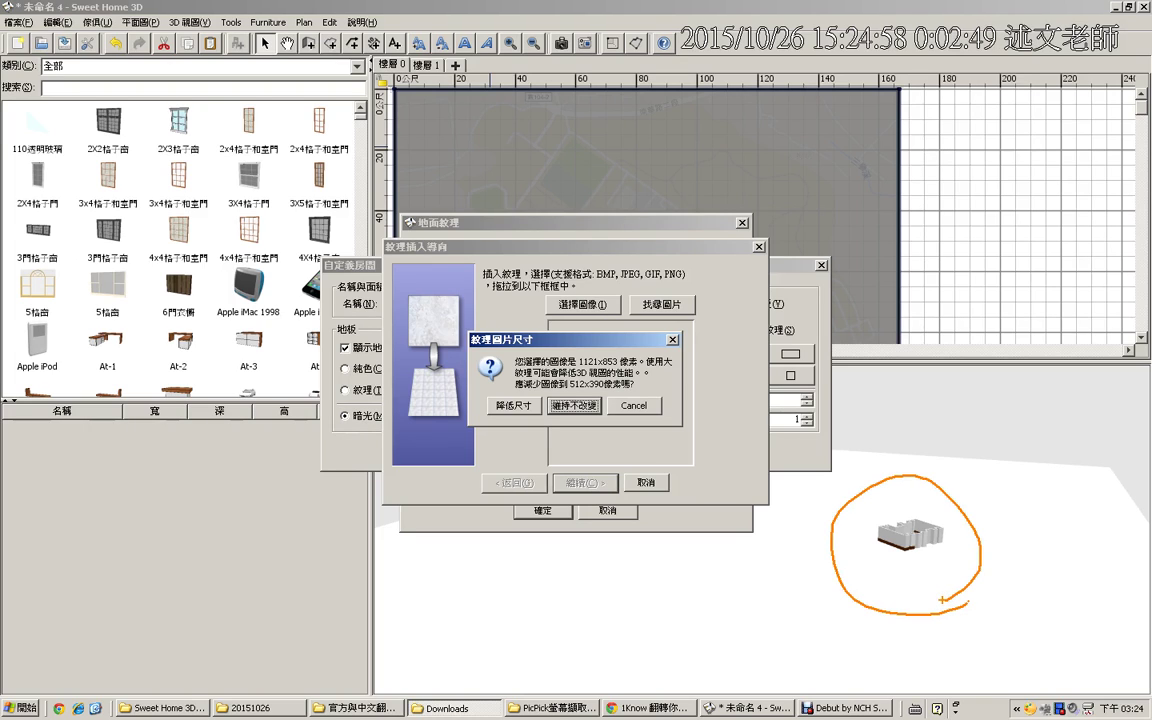
key("Escape")
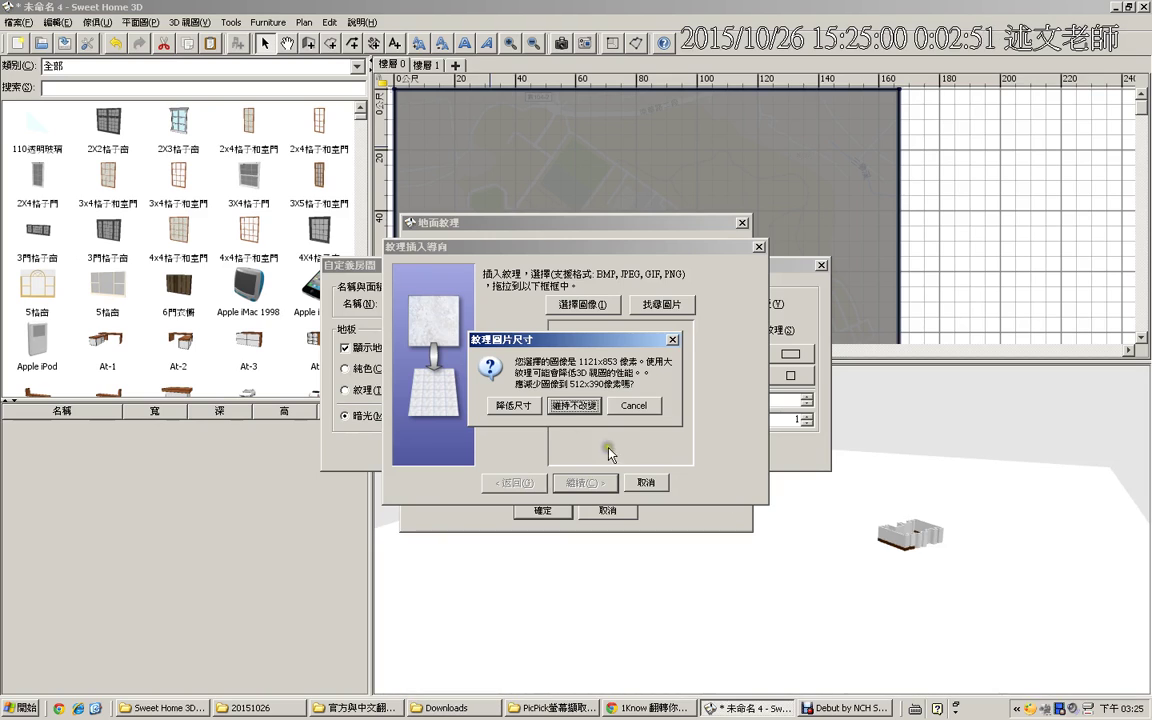
left_click(573, 406)
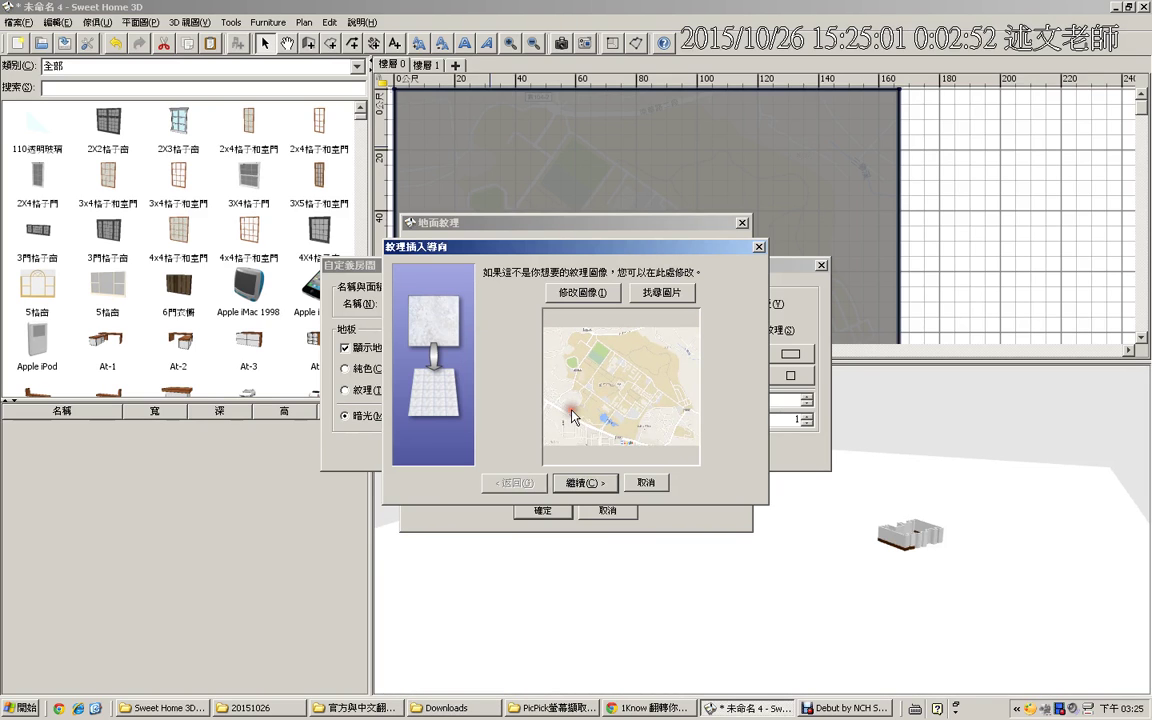
left_click(587, 482)
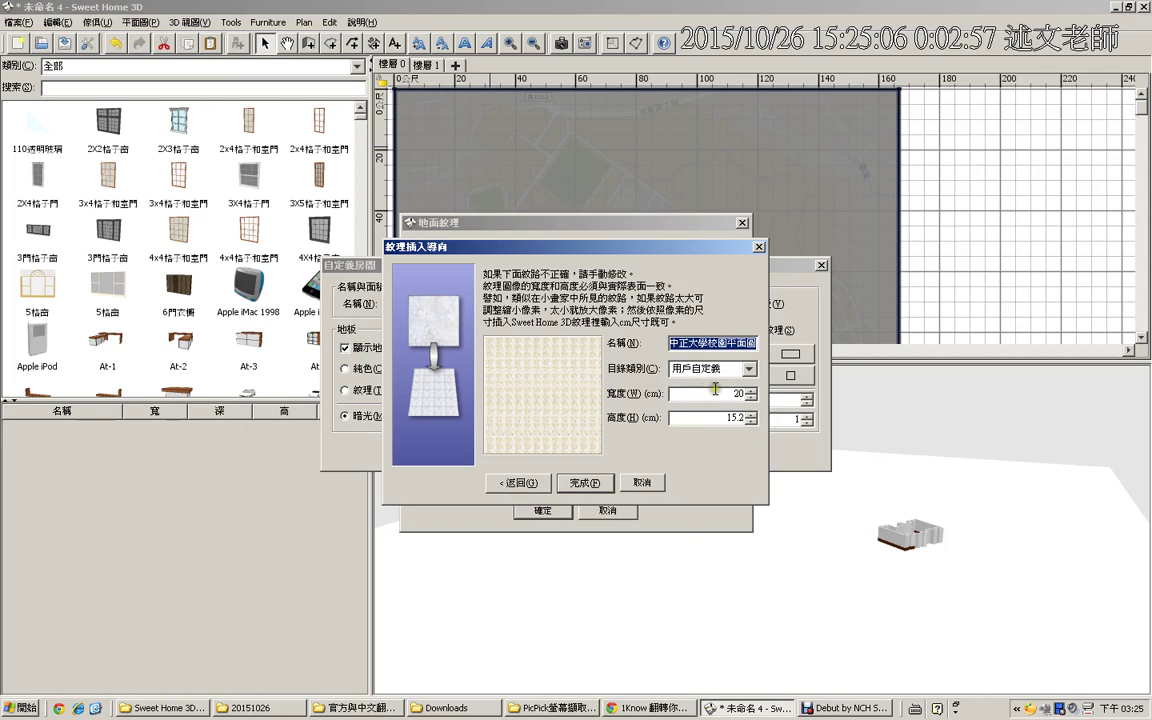
left_click_drag(607, 383, 763, 434)
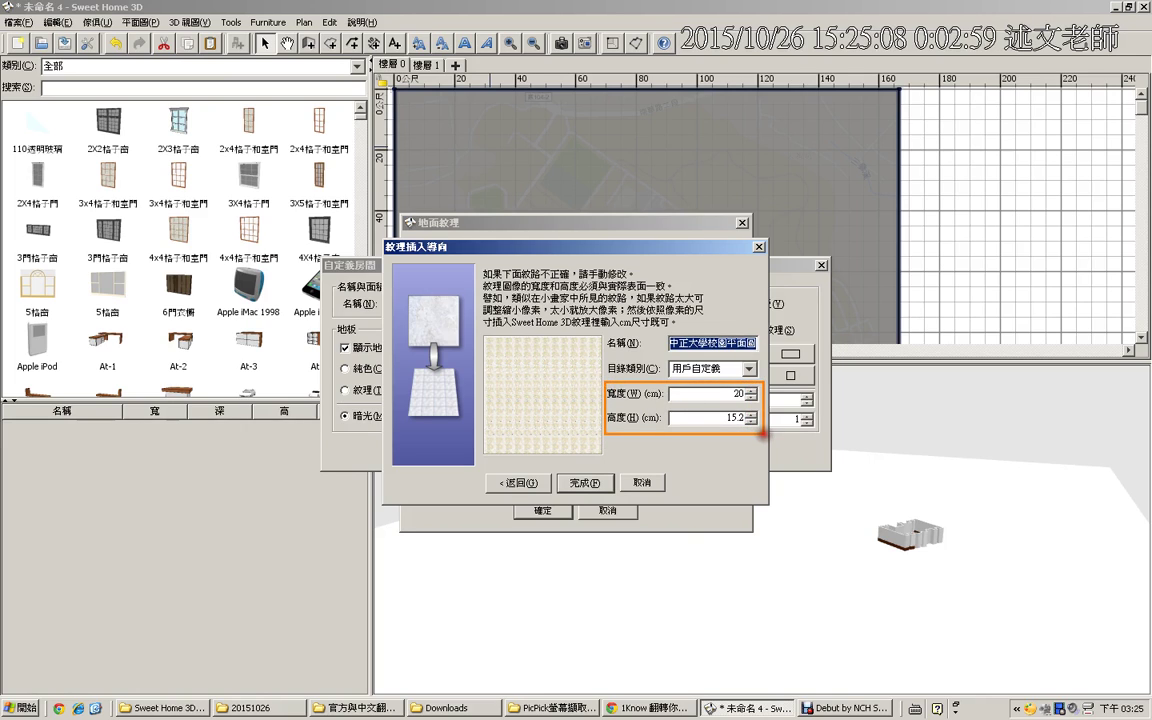
mouse_move(482, 432)
left_mouse_down()
mouse_move(475, 316)
mouse_move(600, 351)
mouse_move(614, 437)
mouse_move(542, 481)
mouse_move(432, 432)
left_mouse_up()
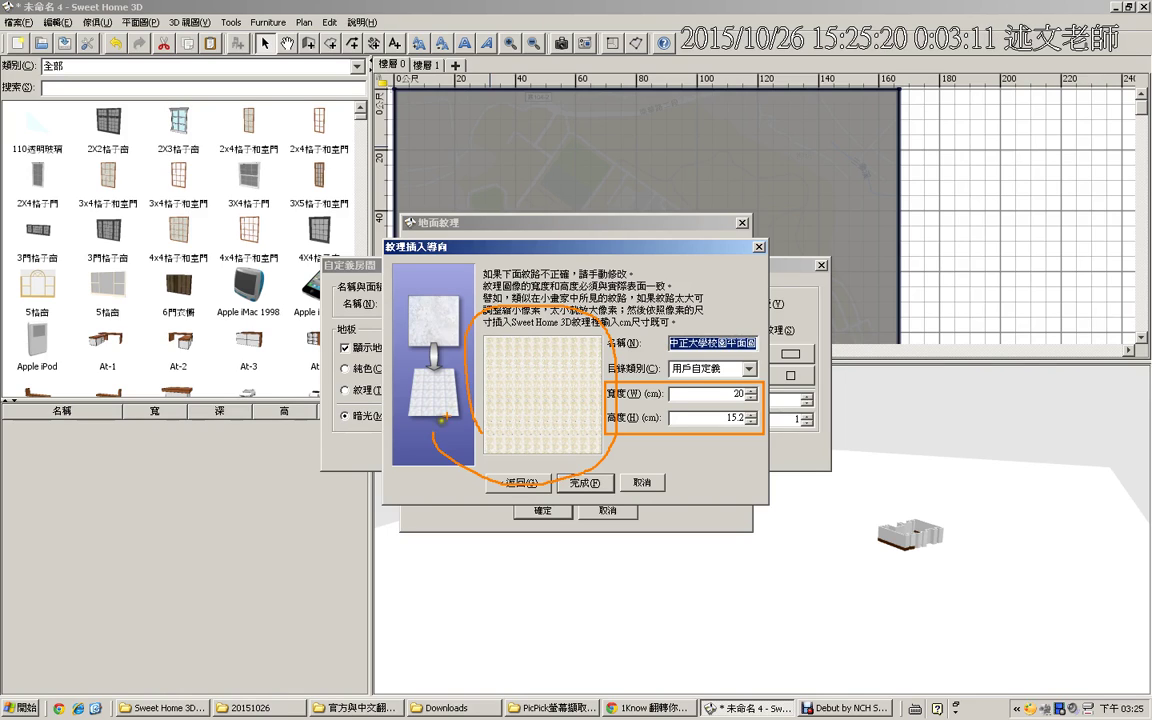
mouse_move(380, 100)
left_mouse_down()
mouse_move(407, 38)
mouse_move(537, 25)
mouse_move(830, 34)
mouse_move(900, 63)
mouse_move(913, 89)
mouse_move(902, 110)
mouse_move(785, 133)
mouse_move(602, 149)
mouse_move(457, 135)
mouse_move(403, 116)
mouse_move(892, 93)
mouse_move(905, 383)
mouse_move(954, 355)
mouse_move(922, 124)
left_mouse_up()
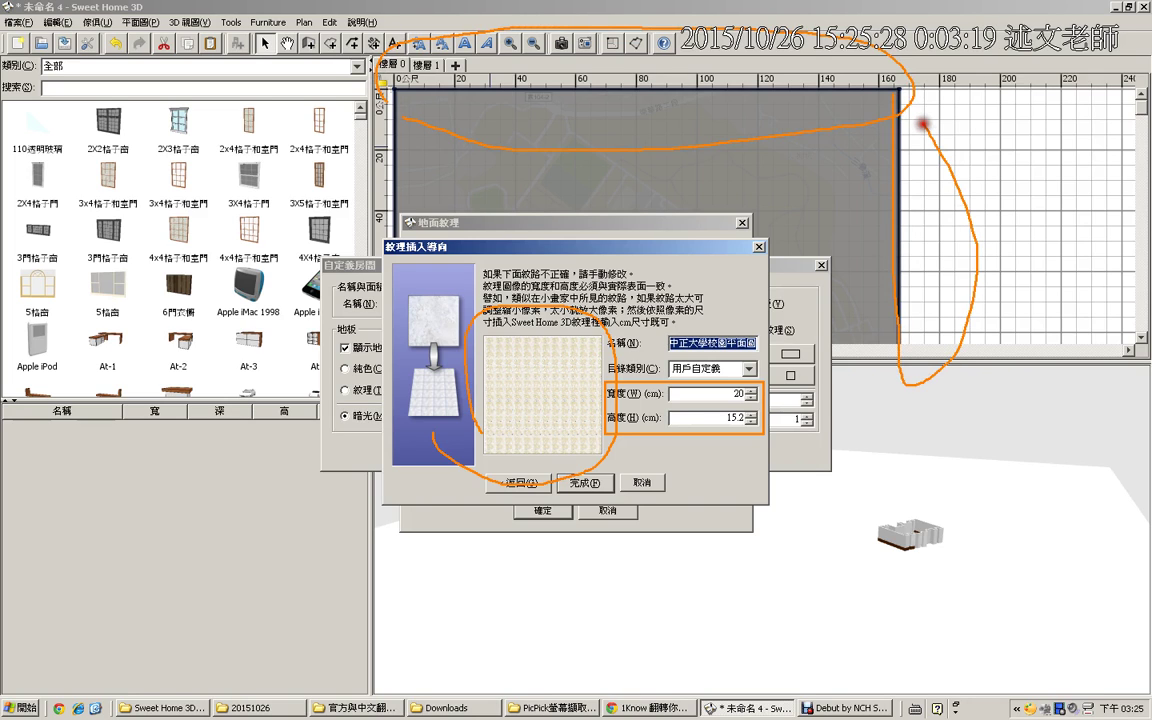
key("Escape")
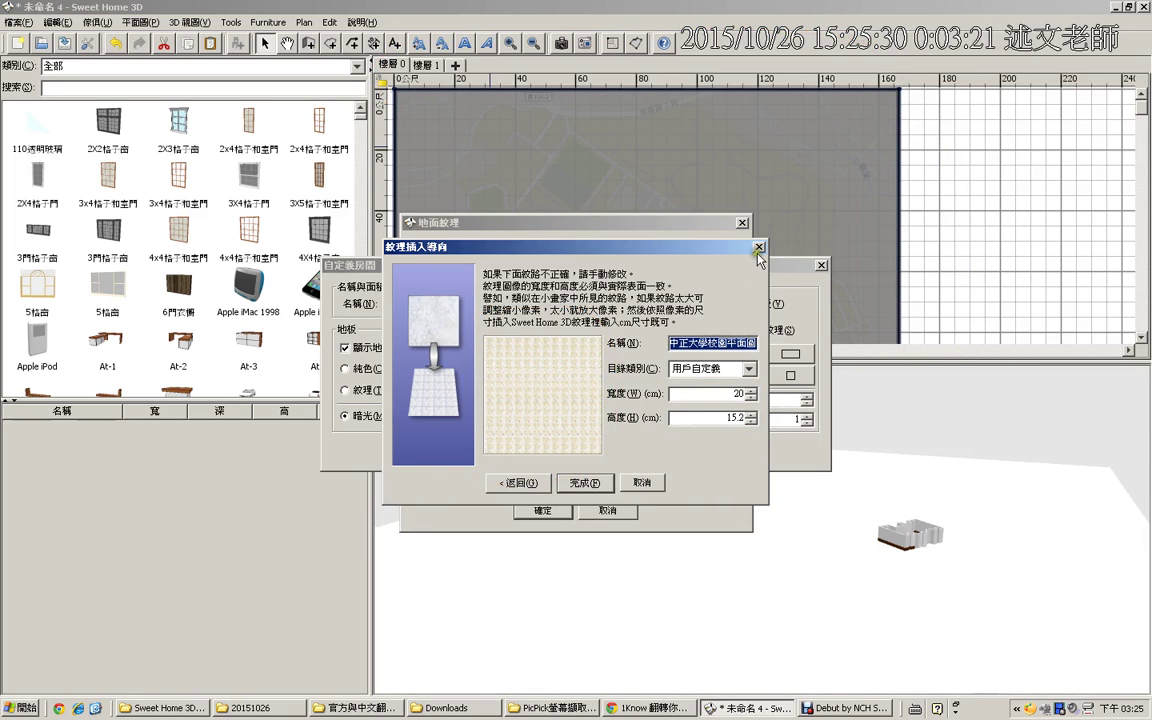
key("Return")
left_click(742, 224)
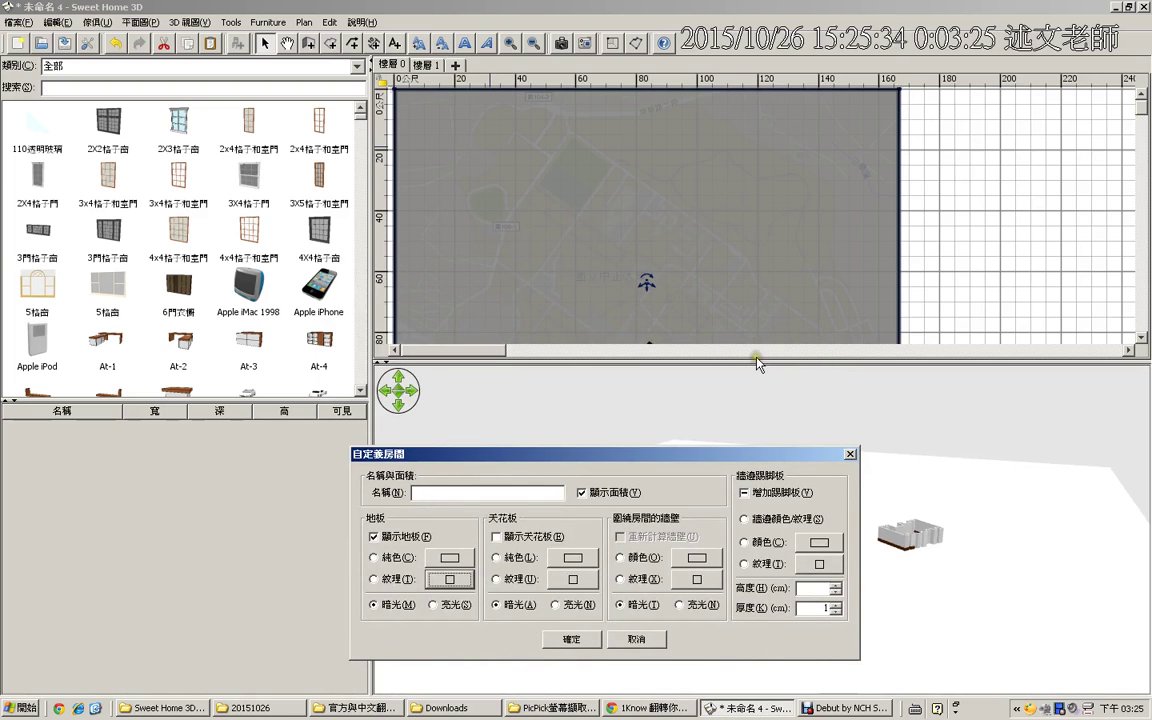
left_click(850, 454)
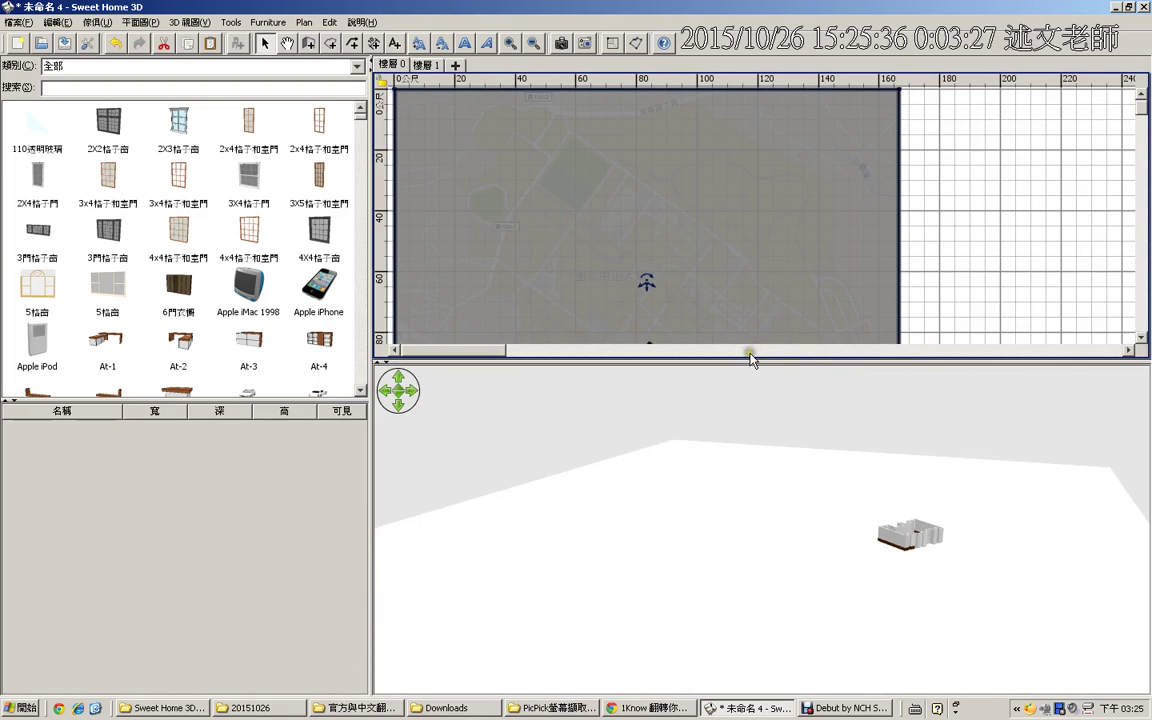
Step: Enlarge the plan area to show the whole room and read its width and depth on the rulers
left_click(752, 455)
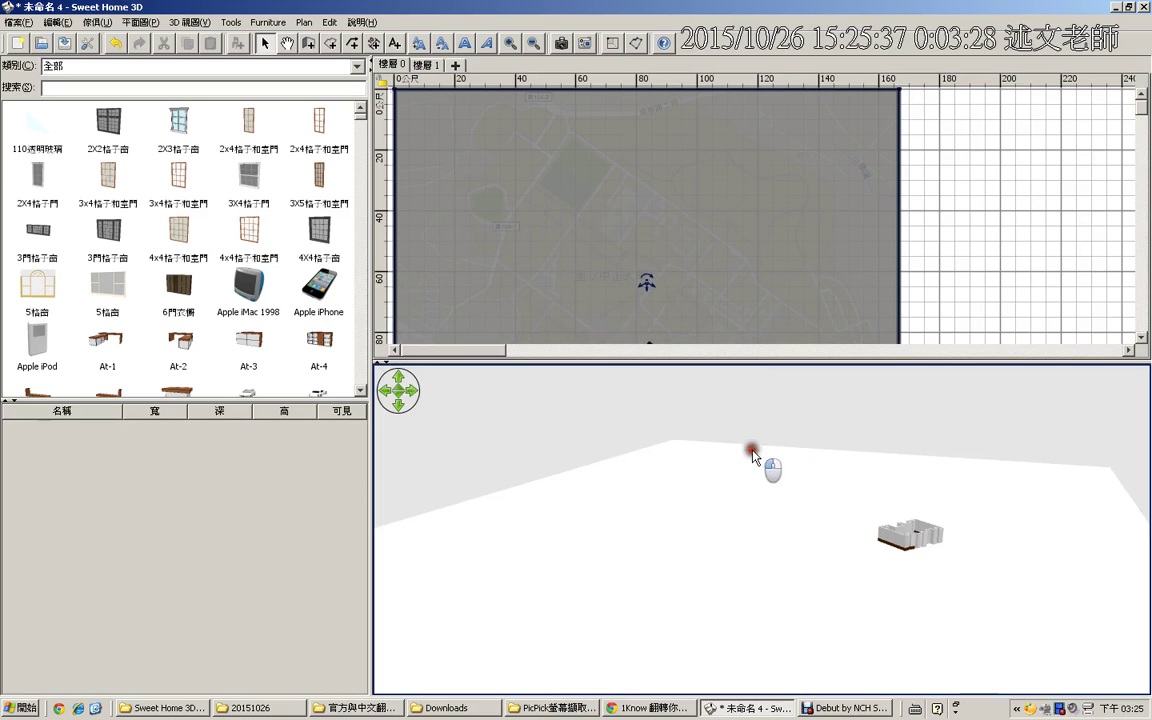
left_click(701, 361)
left_click_drag(701, 361, 709, 504)
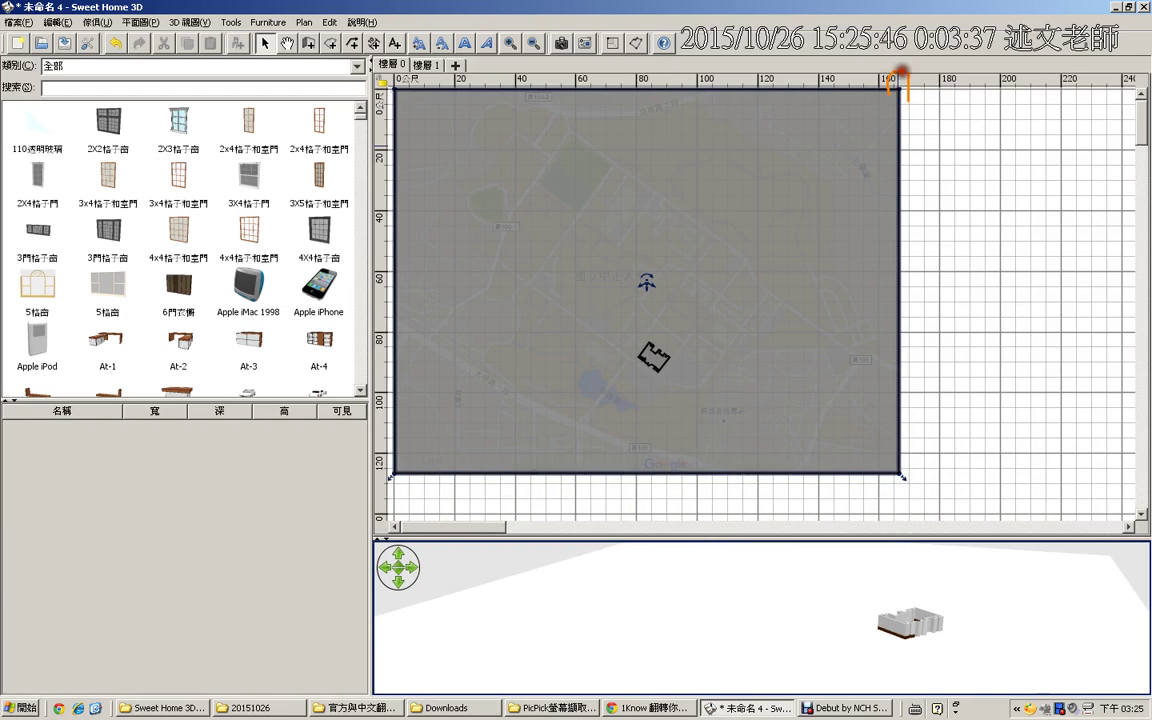
left_click(899, 88)
left_click(392, 463)
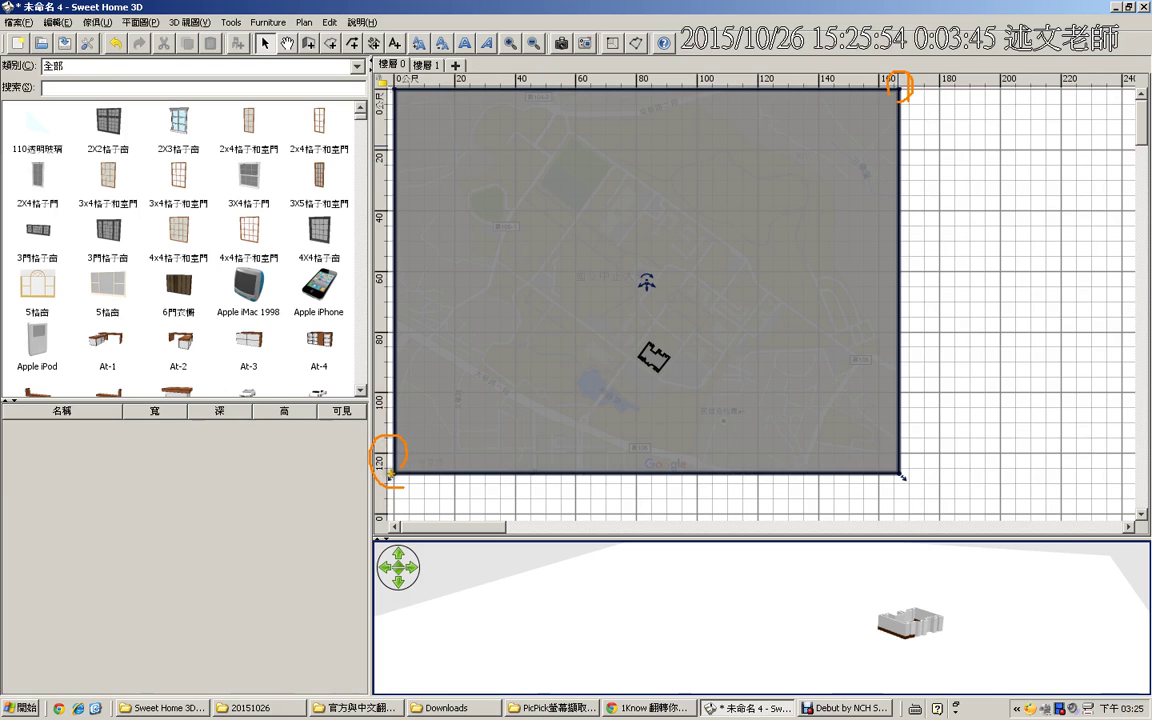
Step: Open the campus room's properties and start importing a new texture for its floor
double_click(588, 213)
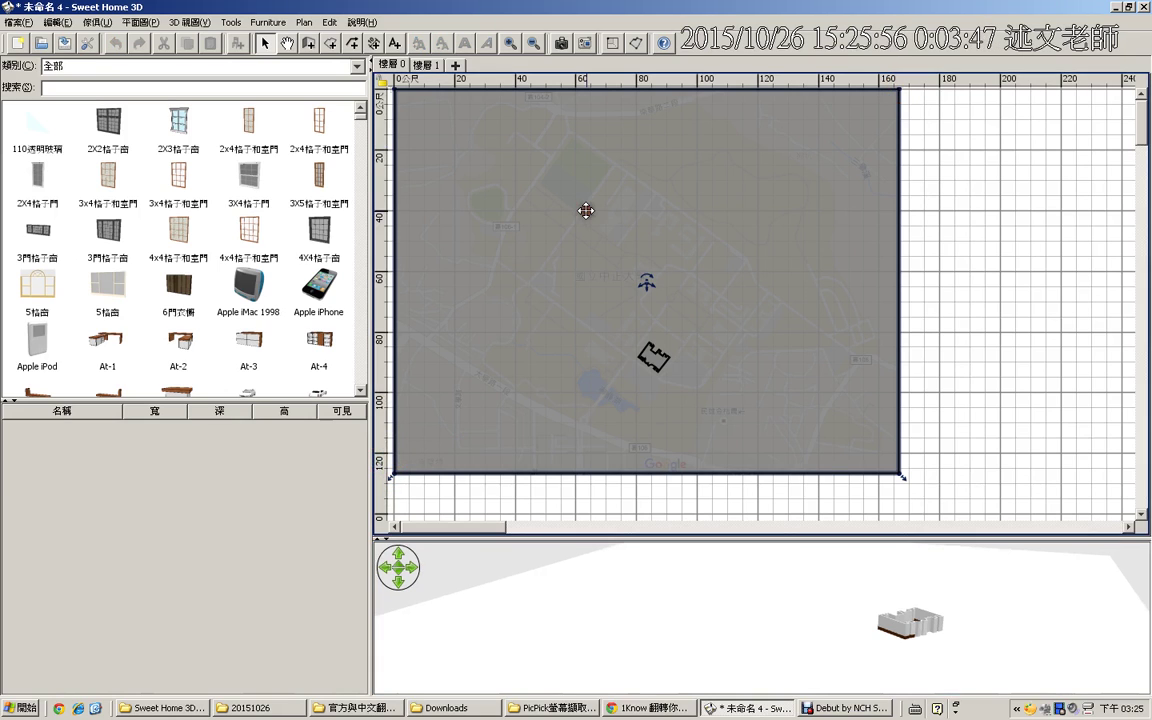
left_click_drag(617, 265, 556, 185)
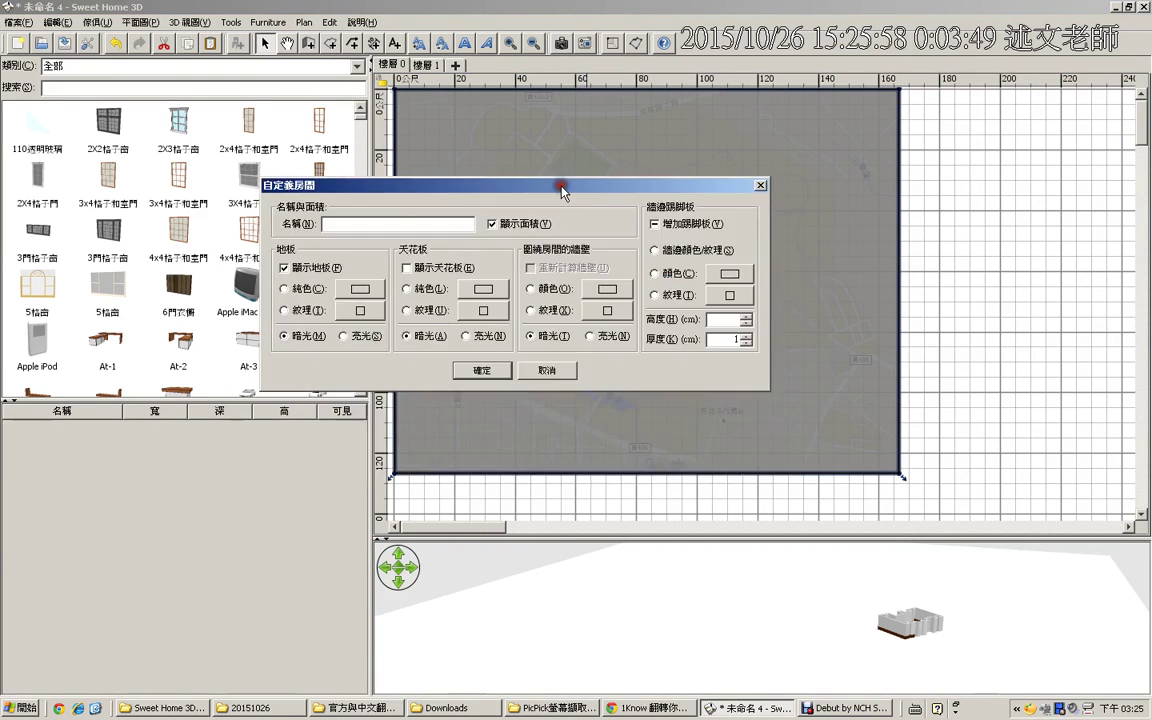
left_click(360, 310)
left_click(619, 322)
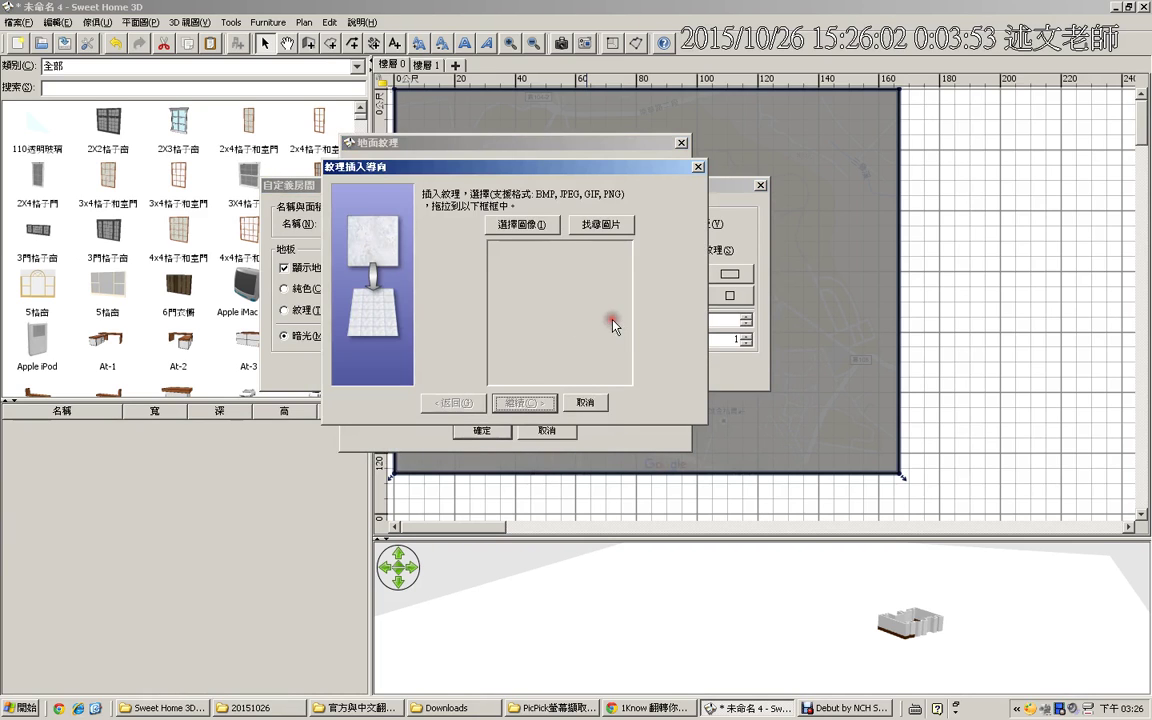
Step: Load the 1121 x 853 campus map PNG from the Downloads folder as the texture image, keeping its original resolution
key("alt+Tab")
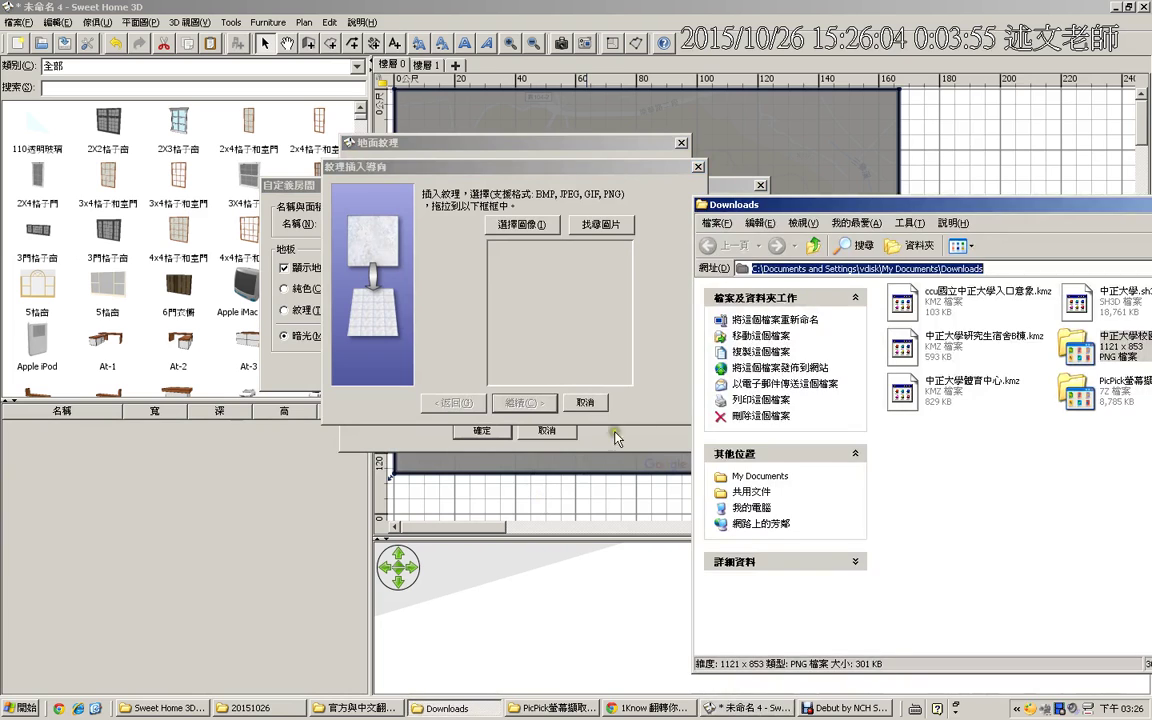
left_click_drag(940, 338, 518, 292)
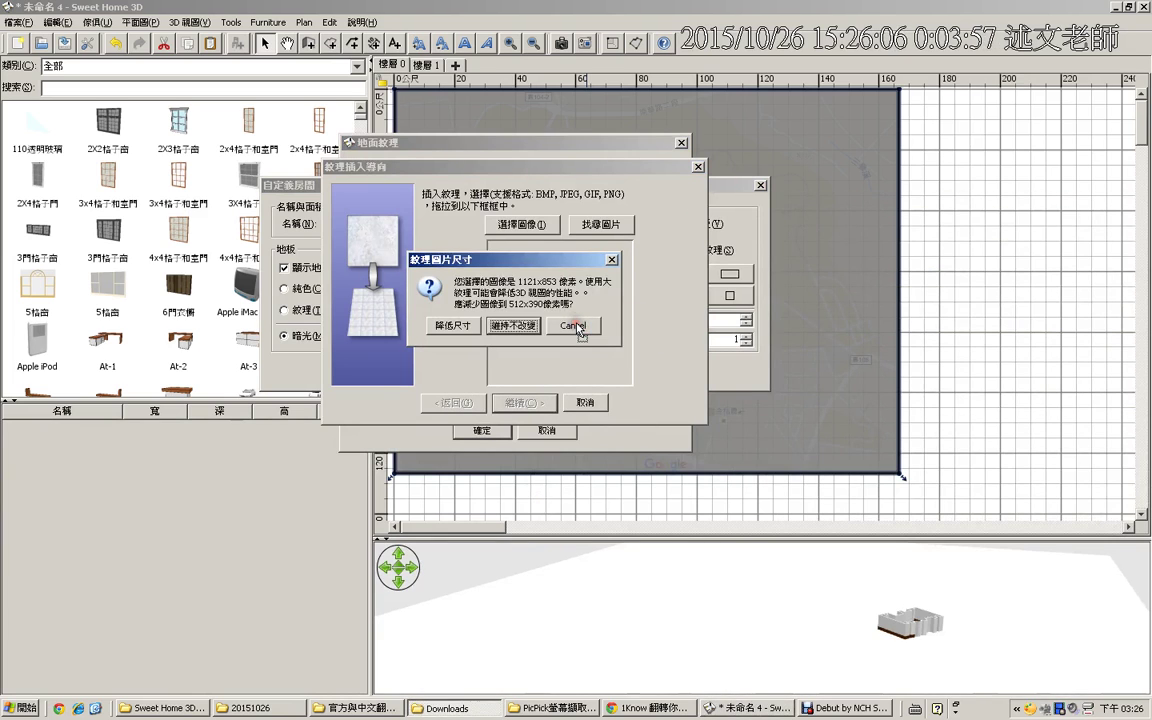
left_click(515, 326)
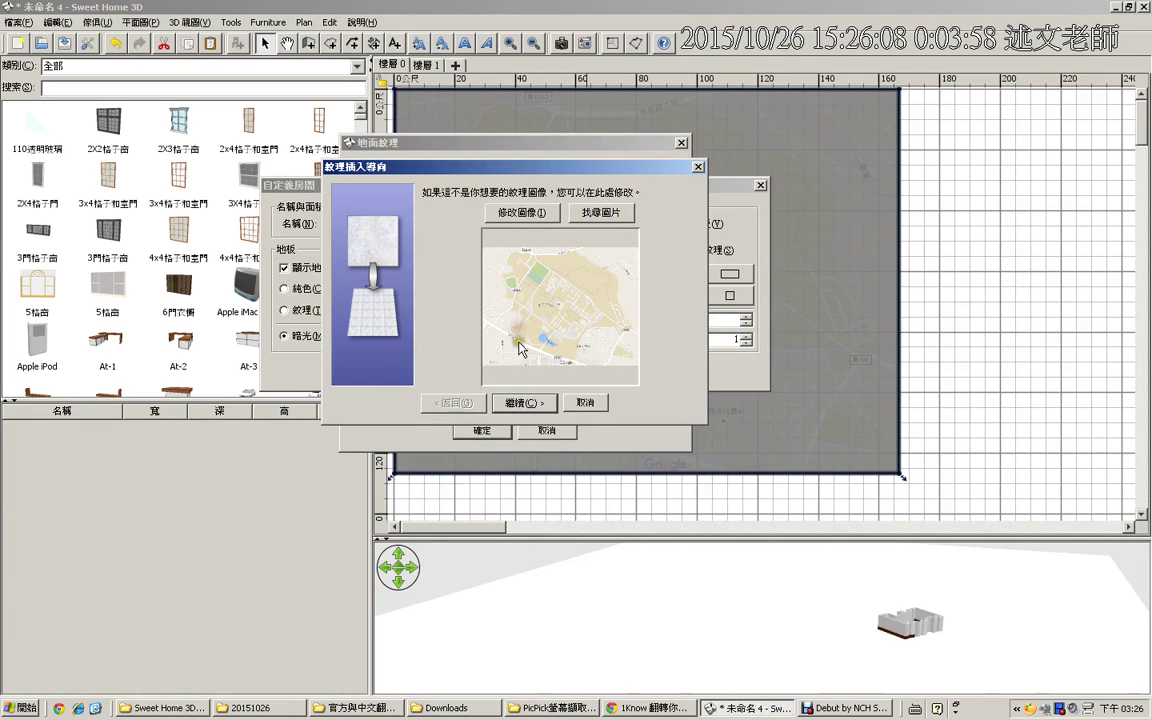
left_click(523, 402)
Step: Set the width of the 中正大學校園平面圖 texture to 16500 cm with proportional height and finish the import
double_click(667, 314)
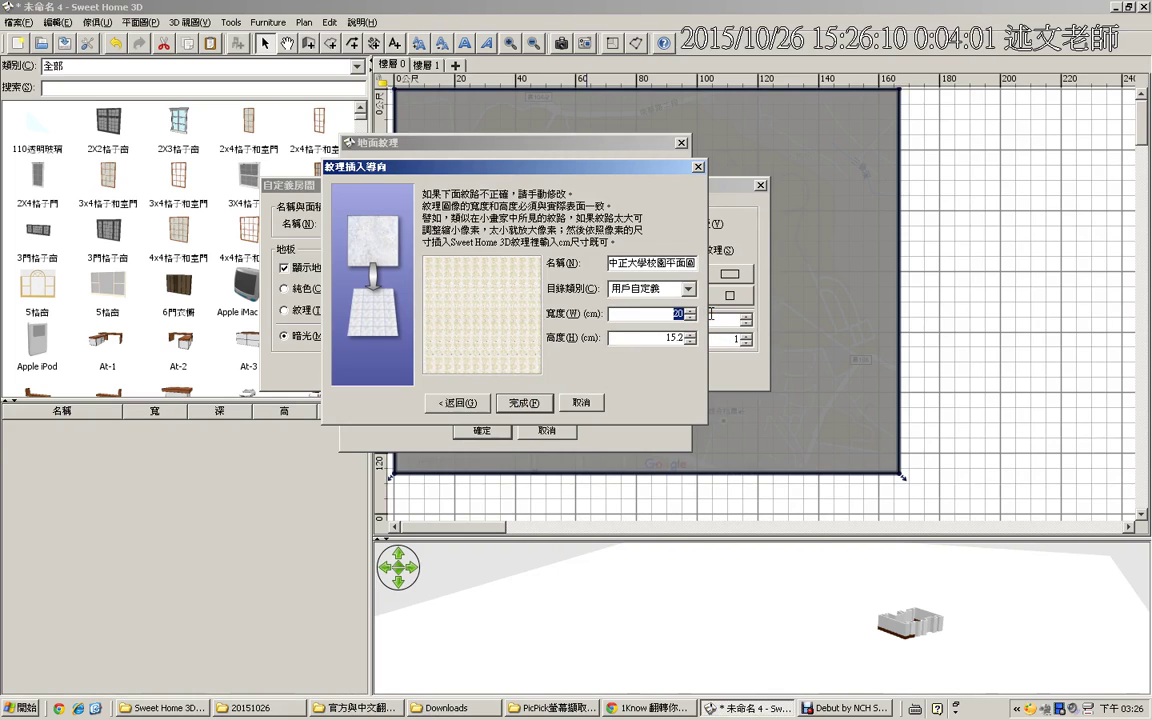
type("165")
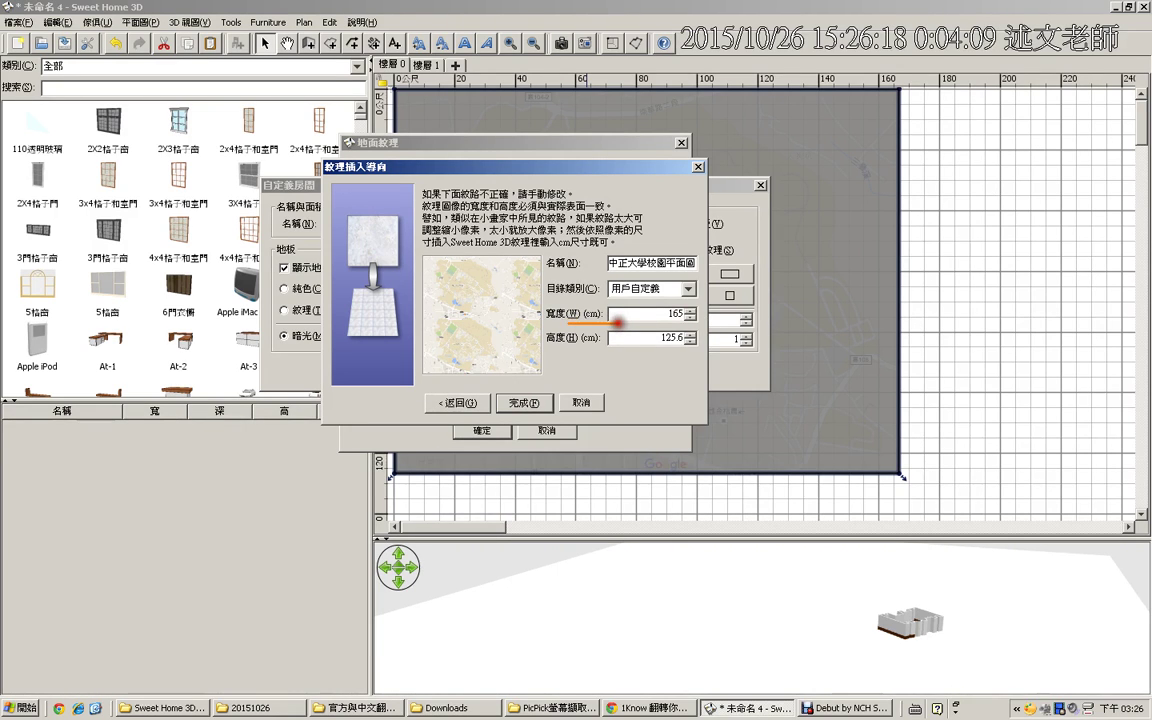
type("00")
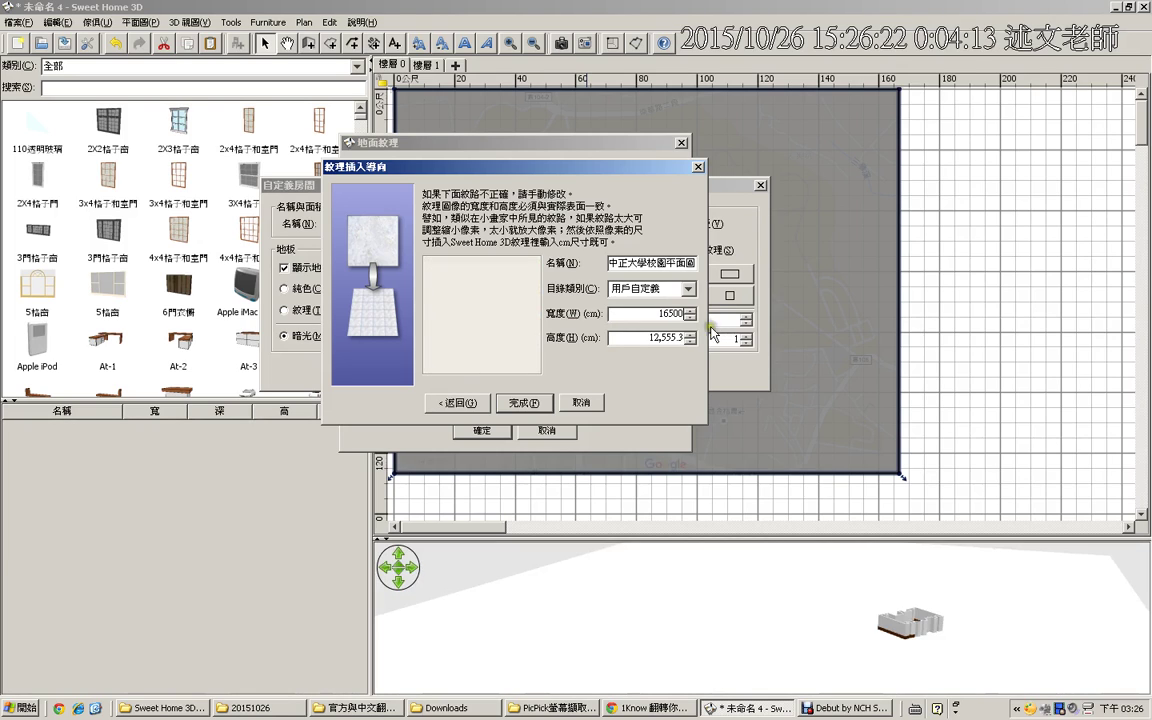
mouse_move(690, 352)
left_mouse_down()
mouse_move(637, 341)
mouse_move(688, 321)
mouse_move(692, 357)
mouse_move(662, 360)
left_mouse_up()
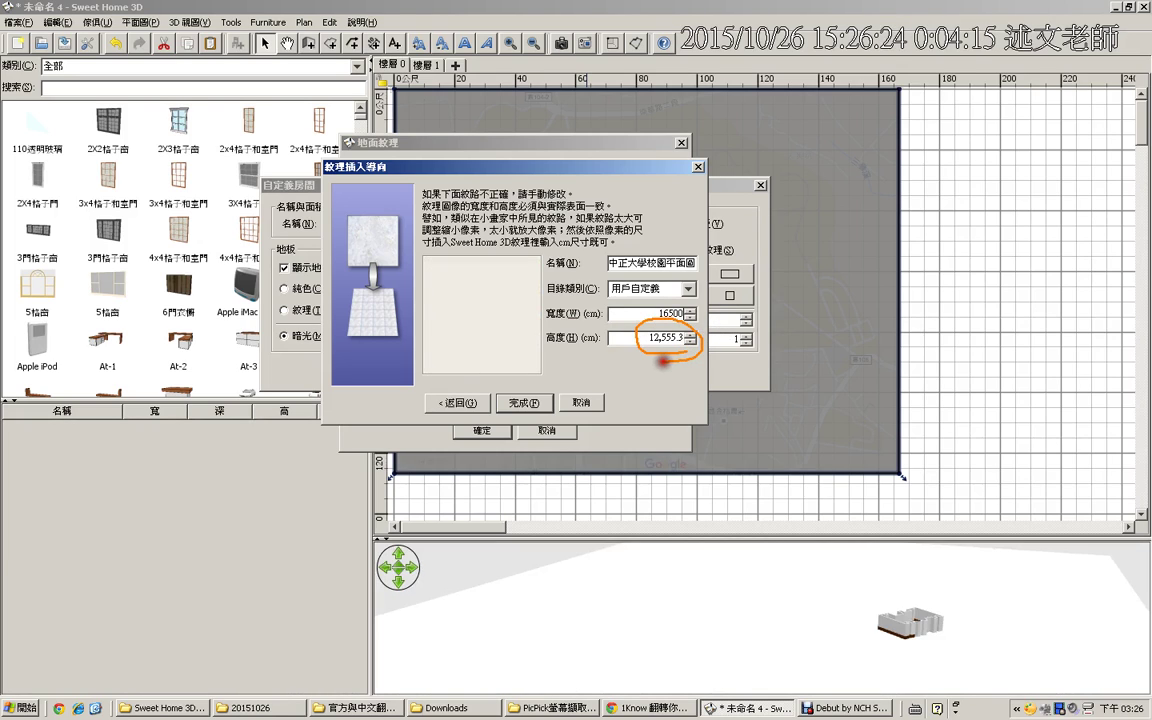
left_click(530, 402)
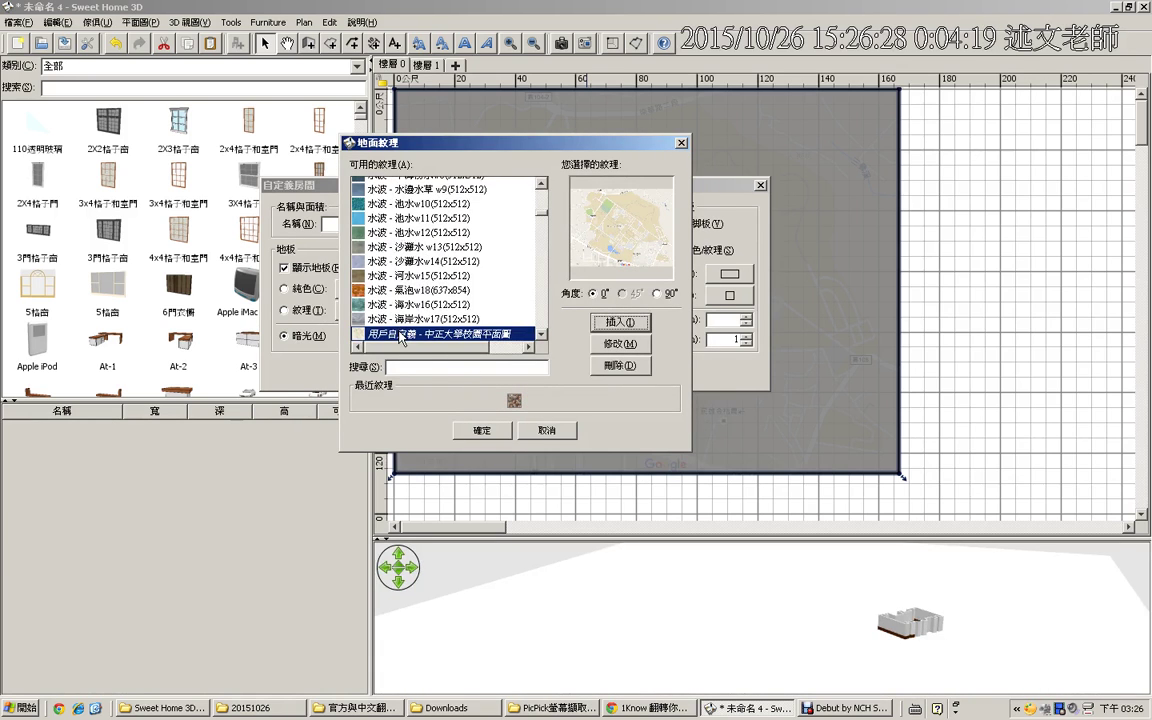
Step: Preview the campus map texture at 90°, return its angle to 0° and accept it as the floor texture
left_click(656, 294)
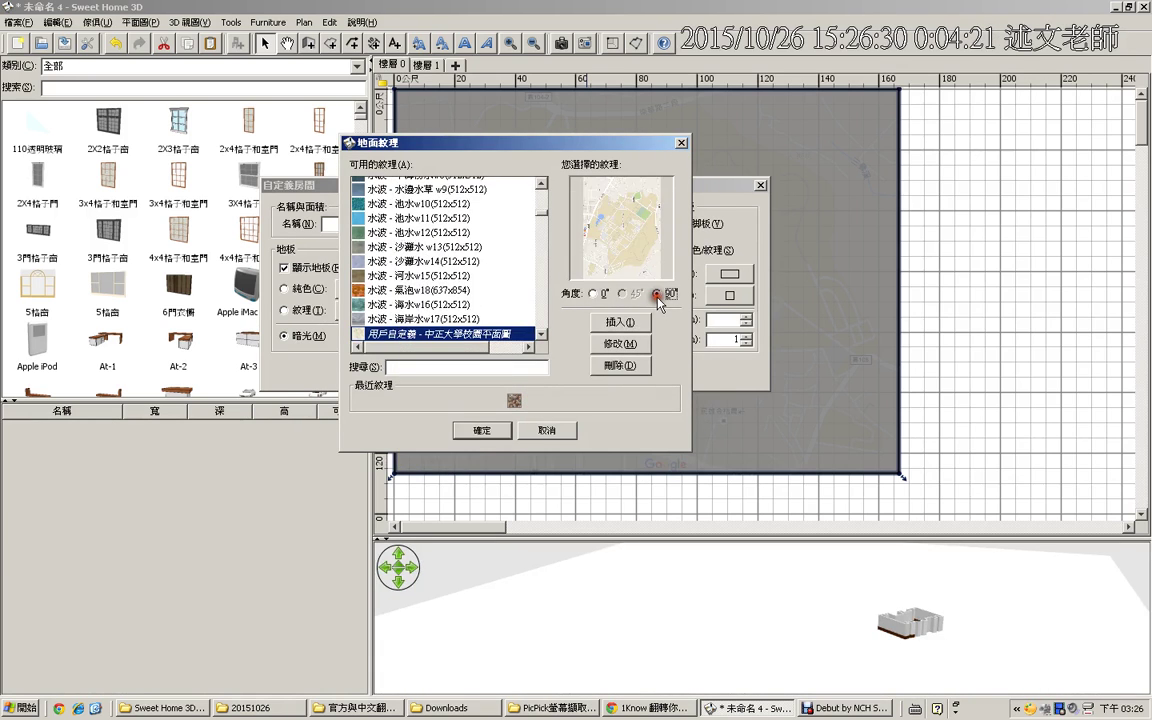
left_click(604, 294)
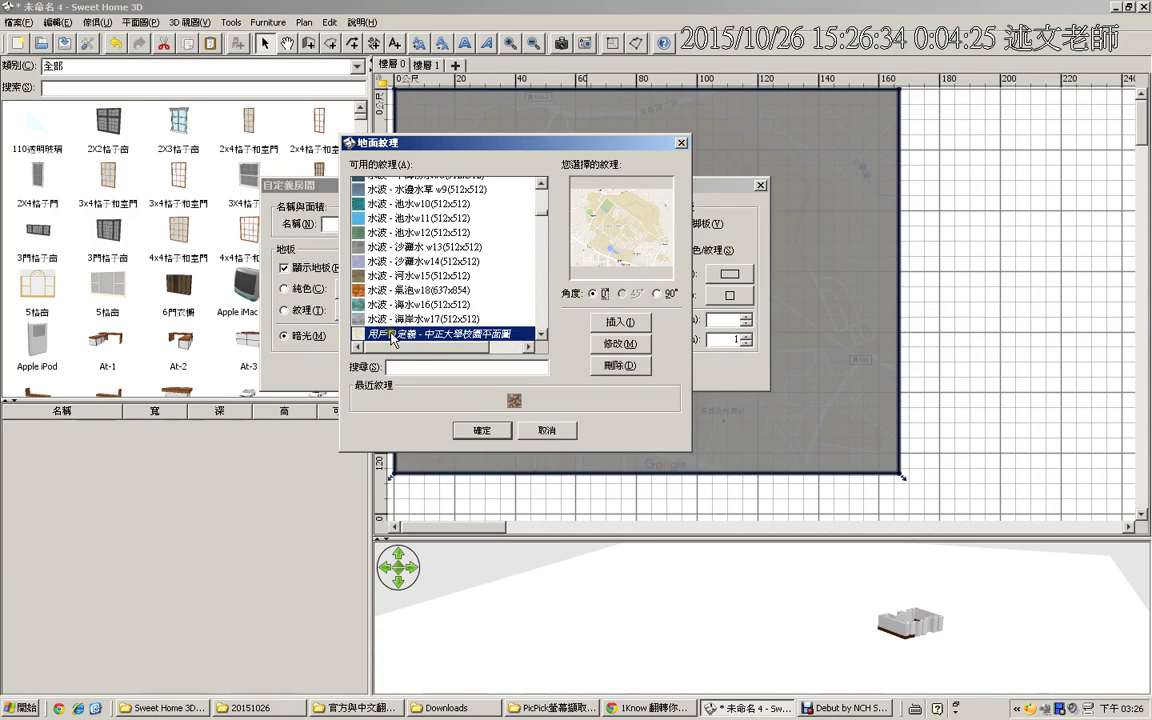
left_click(481, 432)
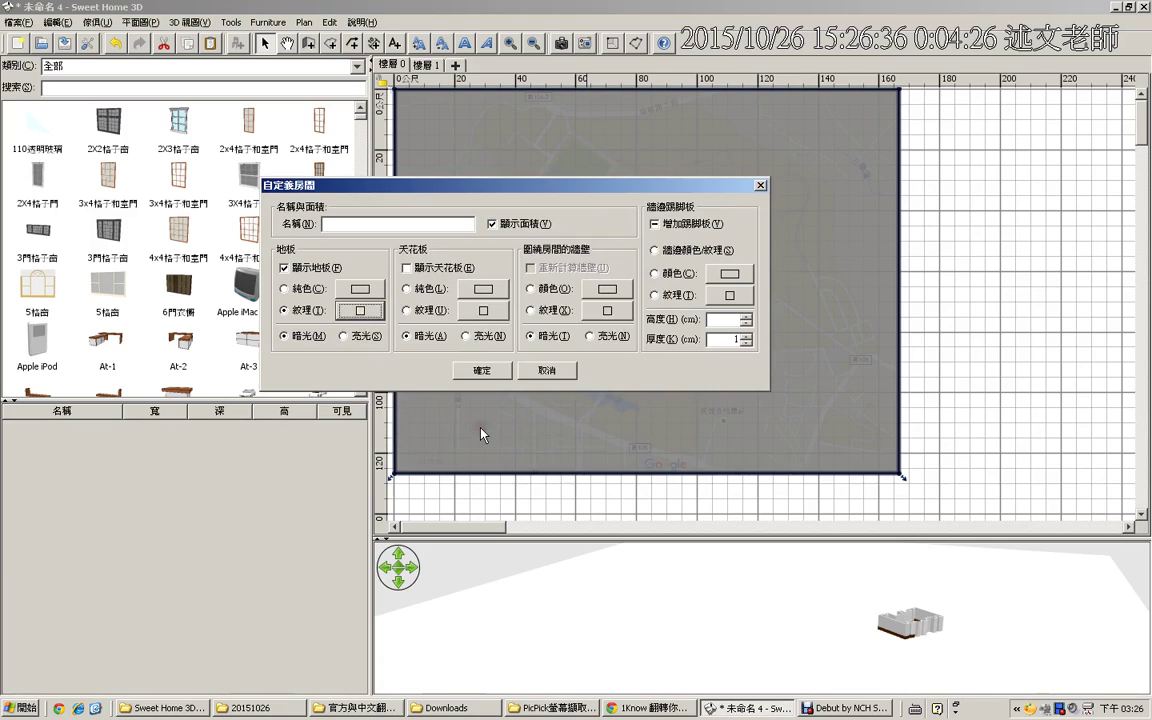
Step: Apply the map texture to the campus room's floor, then enlarge the 3D view and inspect the ground from above and at a low angle
left_click(483, 368)
left_click_drag(581, 532, 590, 245)
left_click(823, 463)
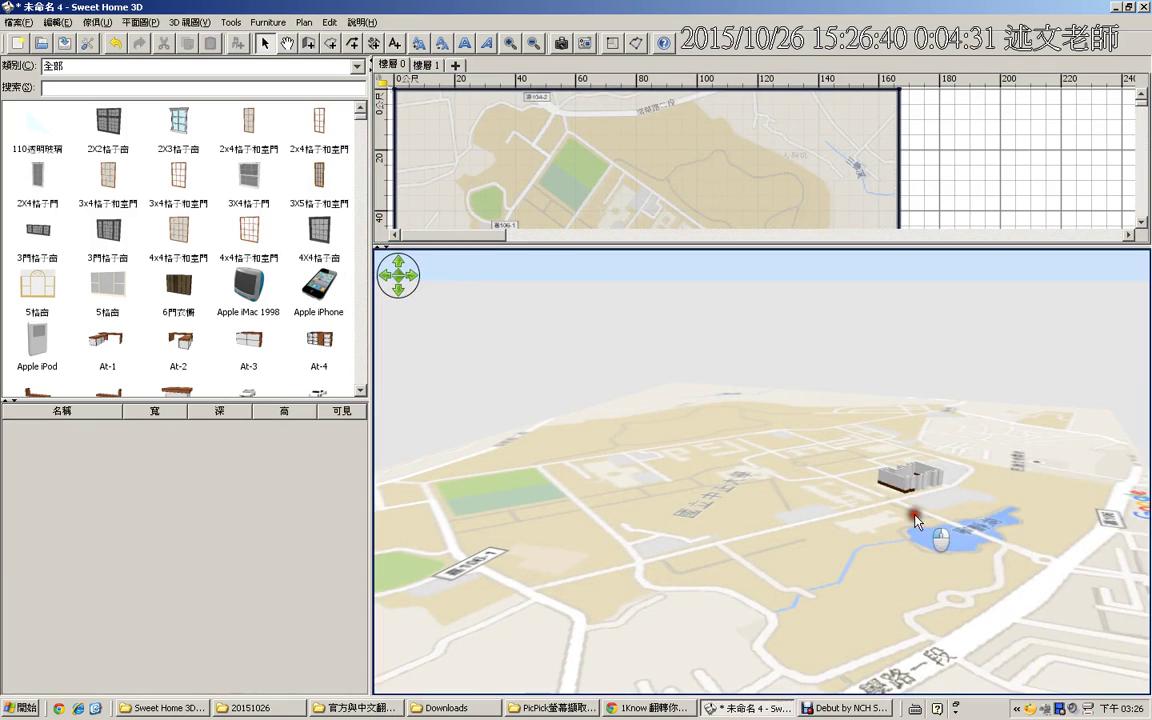
scroll(823, 463, "up", 5)
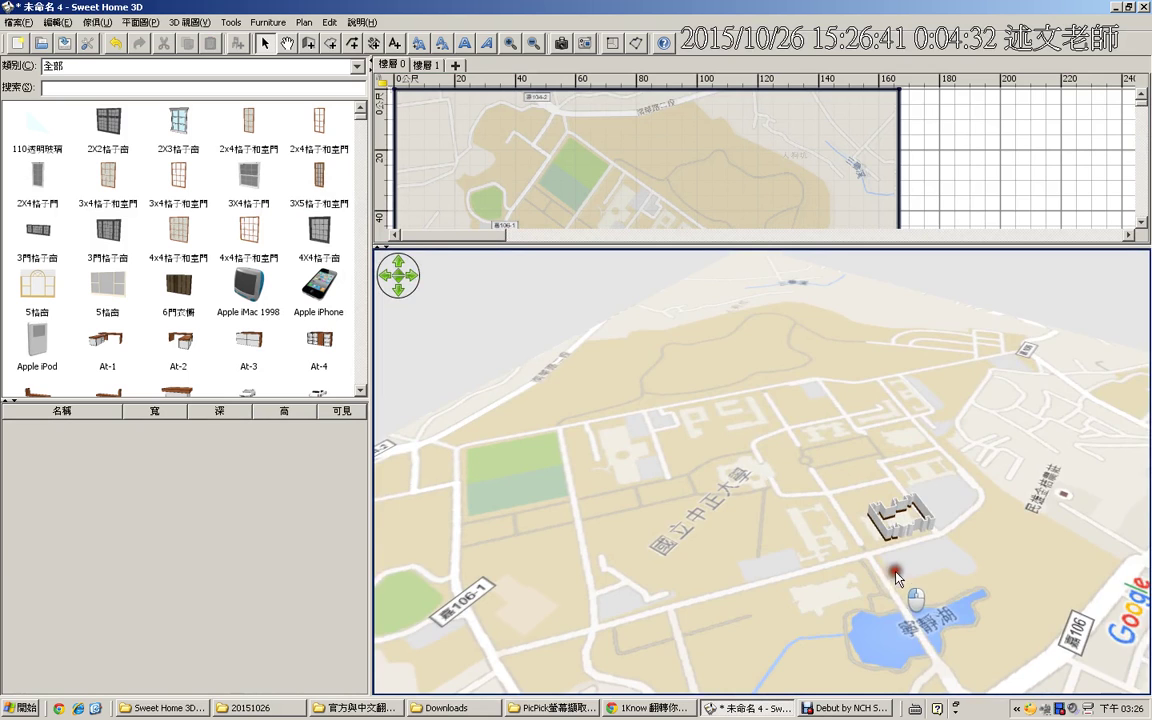
left_click_drag(897, 578, 803, 648)
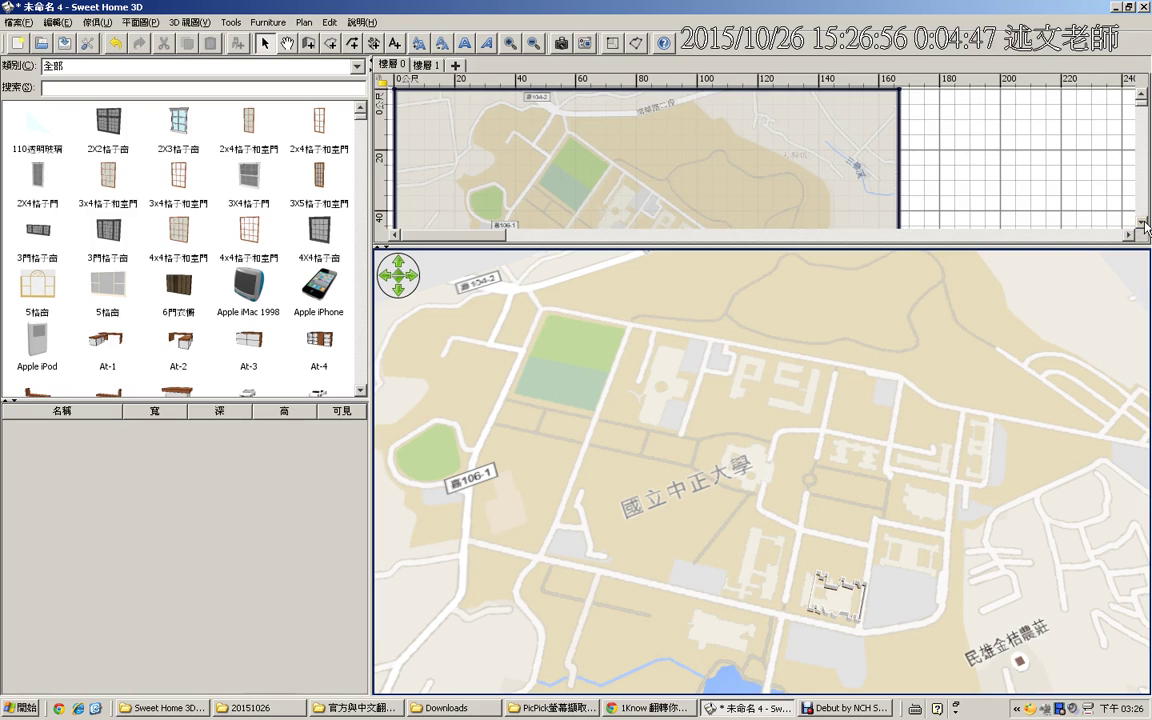
left_click_drag(843, 543, 900, 386)
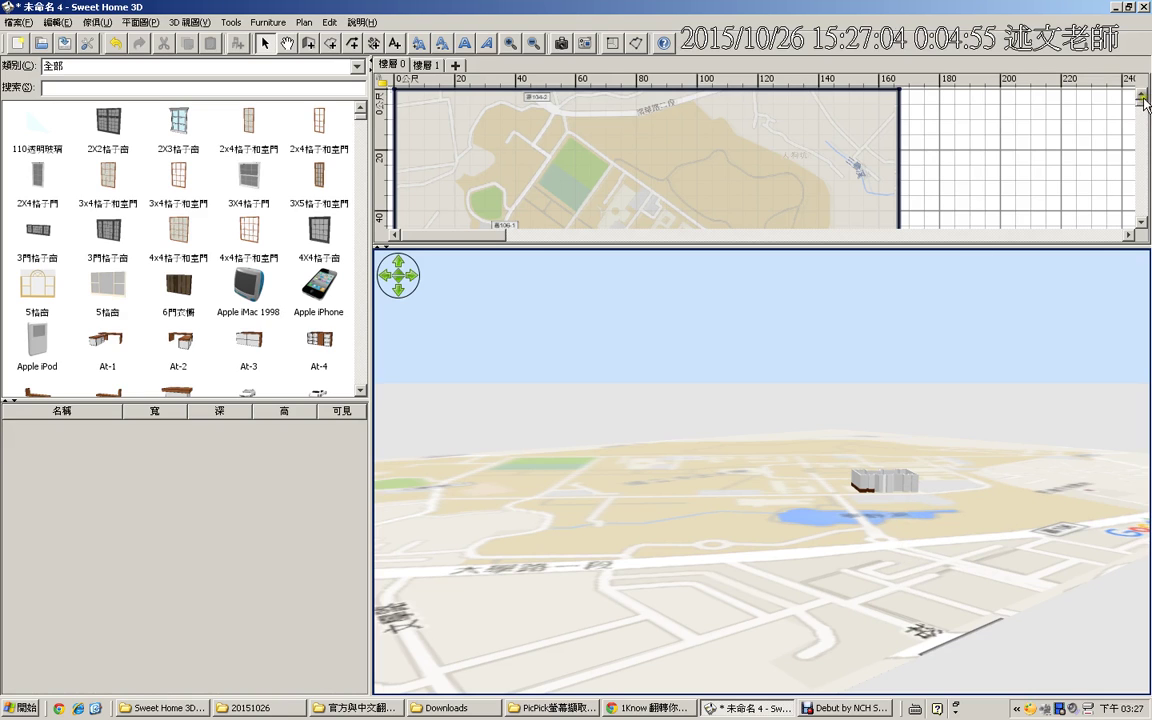
Step: Select the building's walls on the plan to examine them in close-up on the textured ground, then enlarge the plan area again
left_click_drag(1142, 97, 1142, 106)
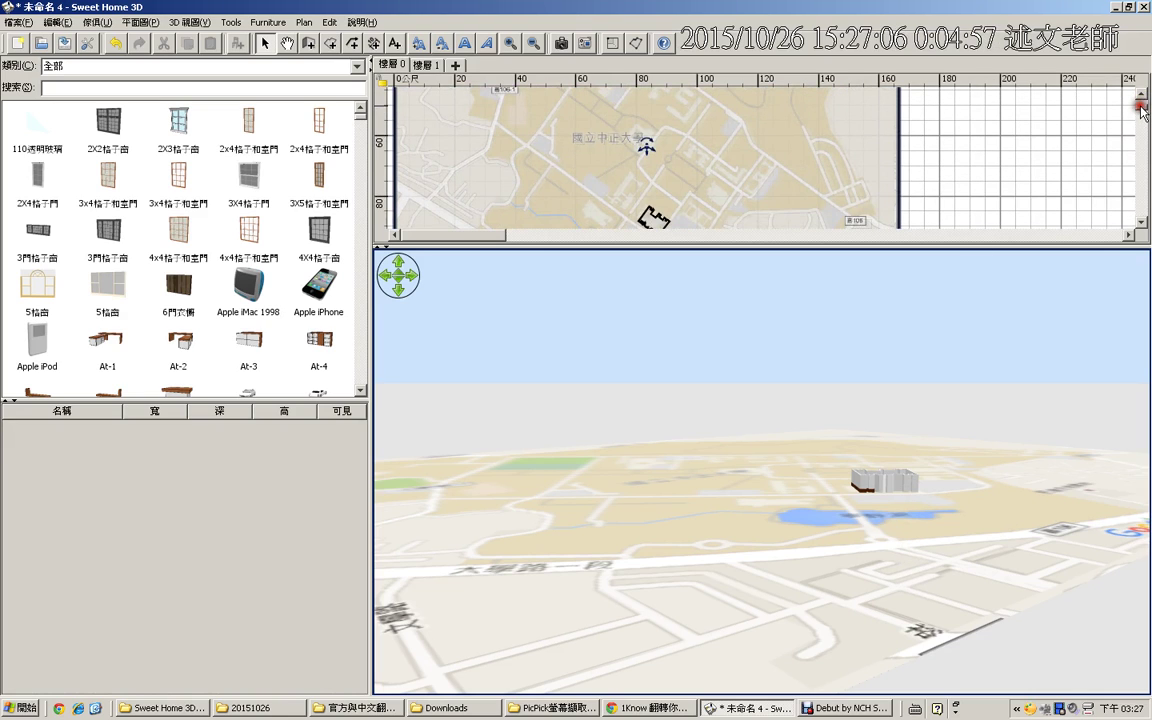
left_click_drag(656, 224, 662, 213)
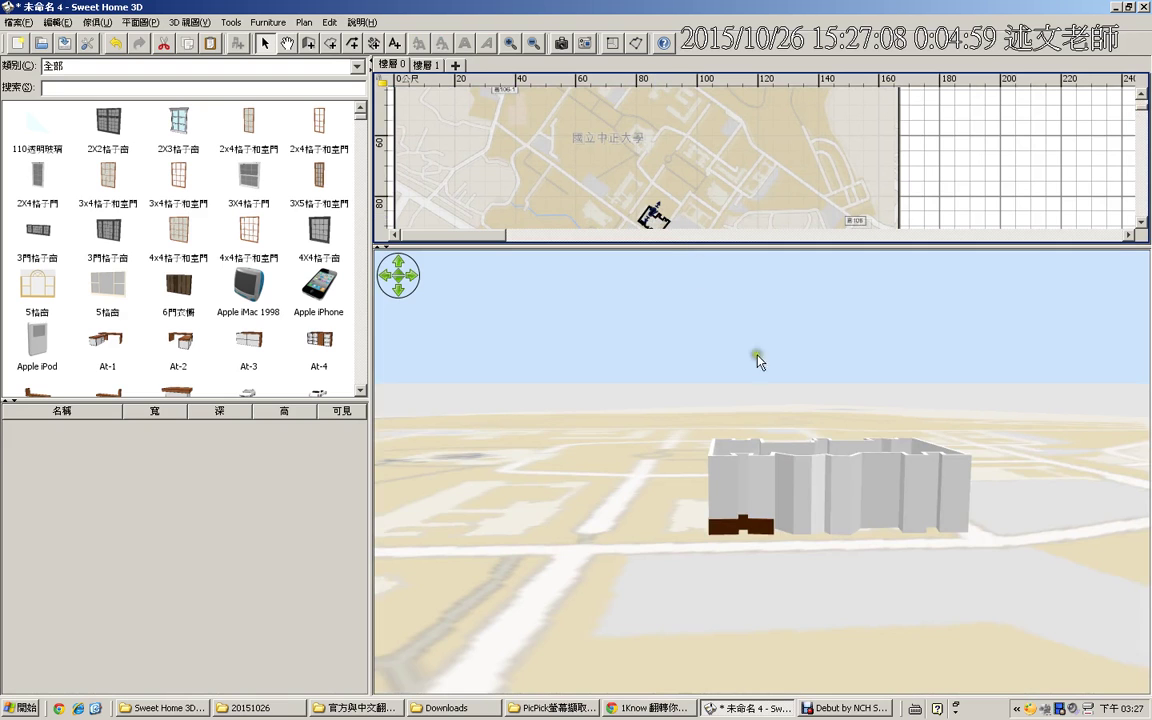
left_click_drag(805, 553, 830, 584)
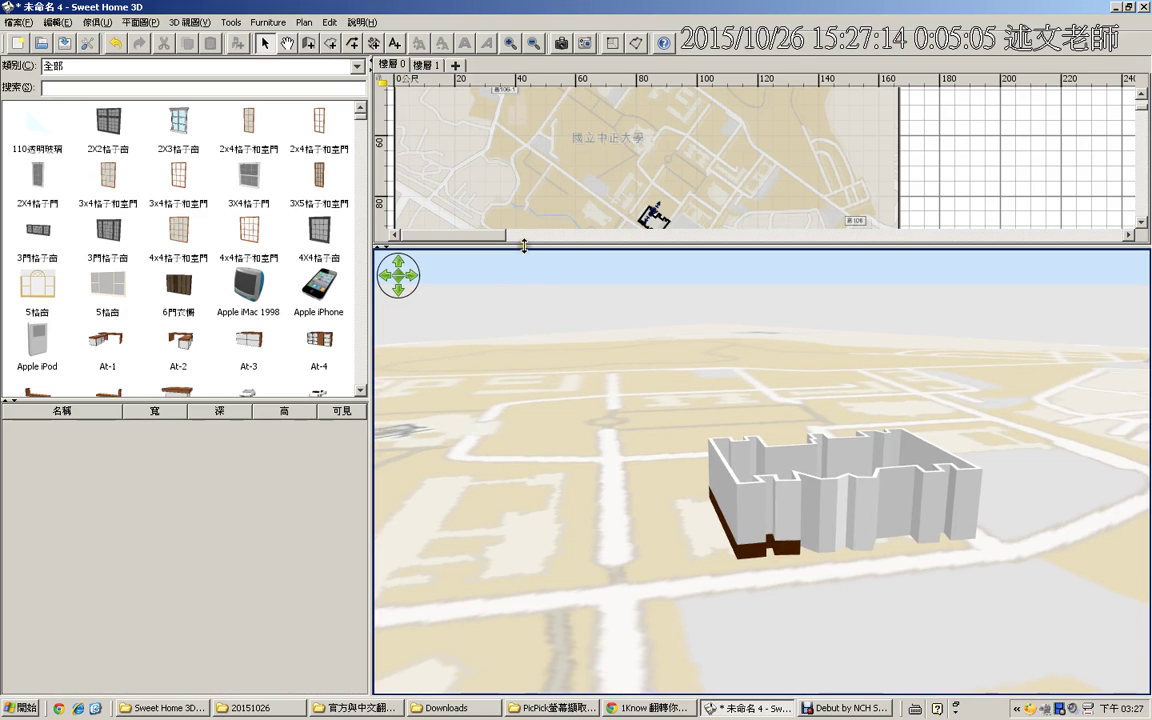
left_click_drag(522, 247, 526, 461)
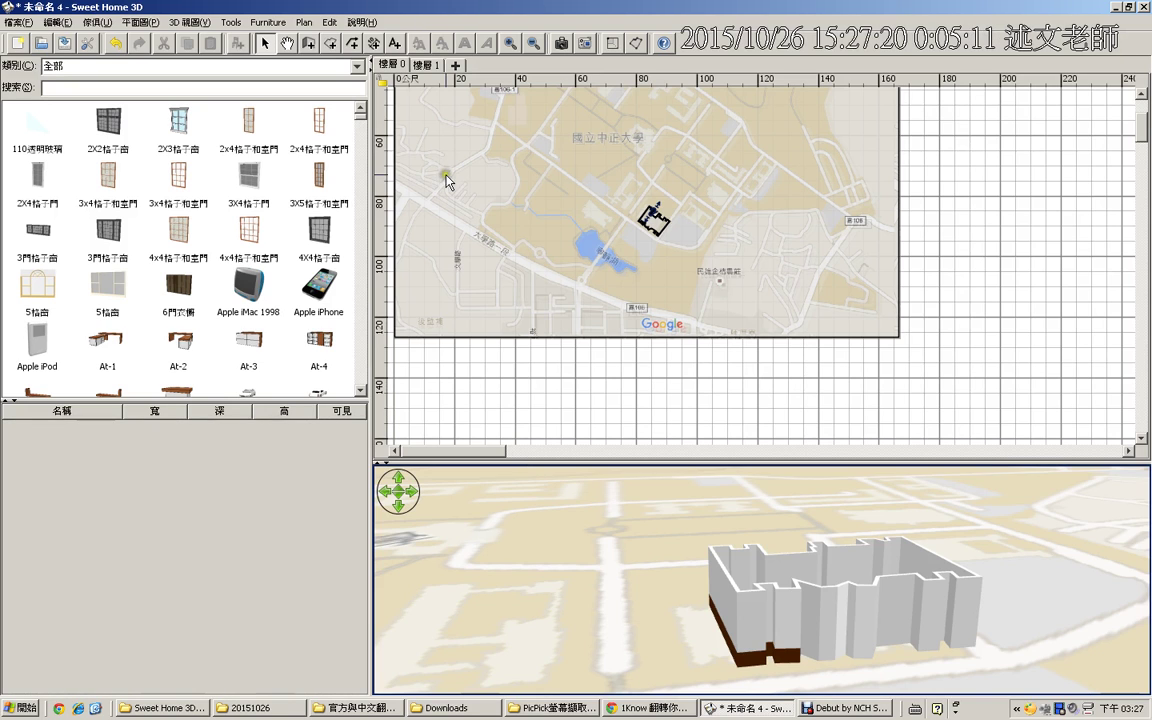
Step: Reopen the campus room's floor texture settings and start importing another texture
double_click(410, 160)
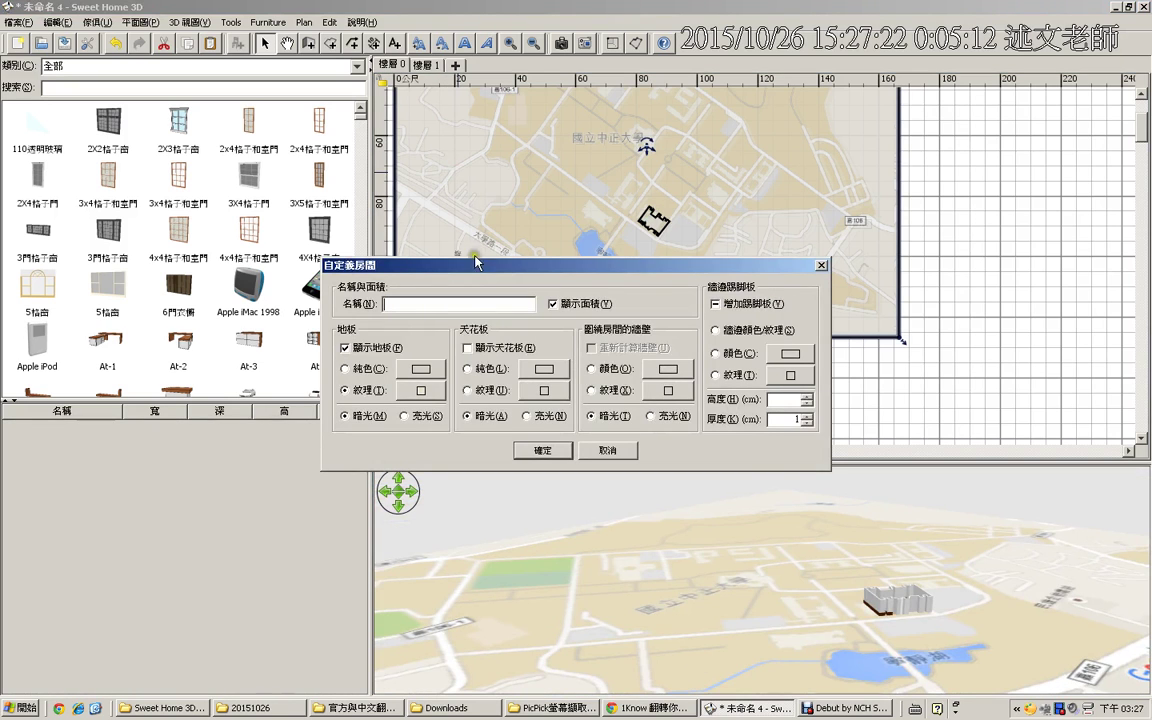
left_click(420, 390)
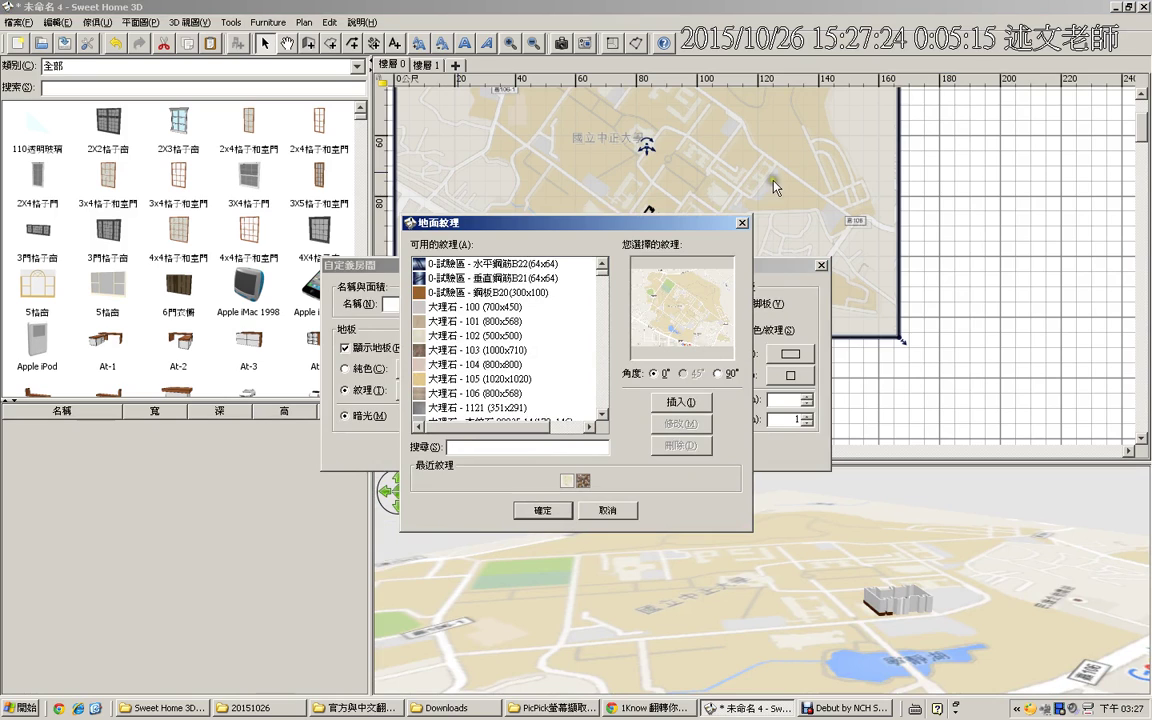
left_click_drag(906, 96, 895, 110)
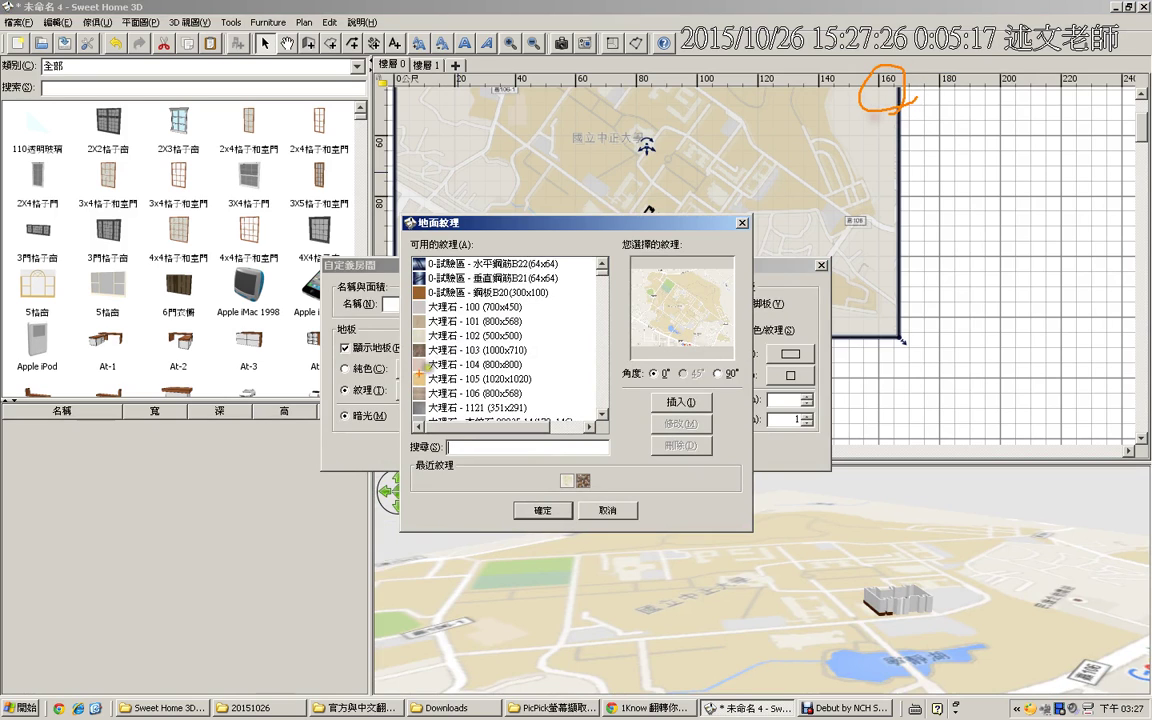
mouse_move(388, 332)
left_mouse_down()
mouse_move(401, 365)
mouse_move(368, 402)
left_mouse_up()
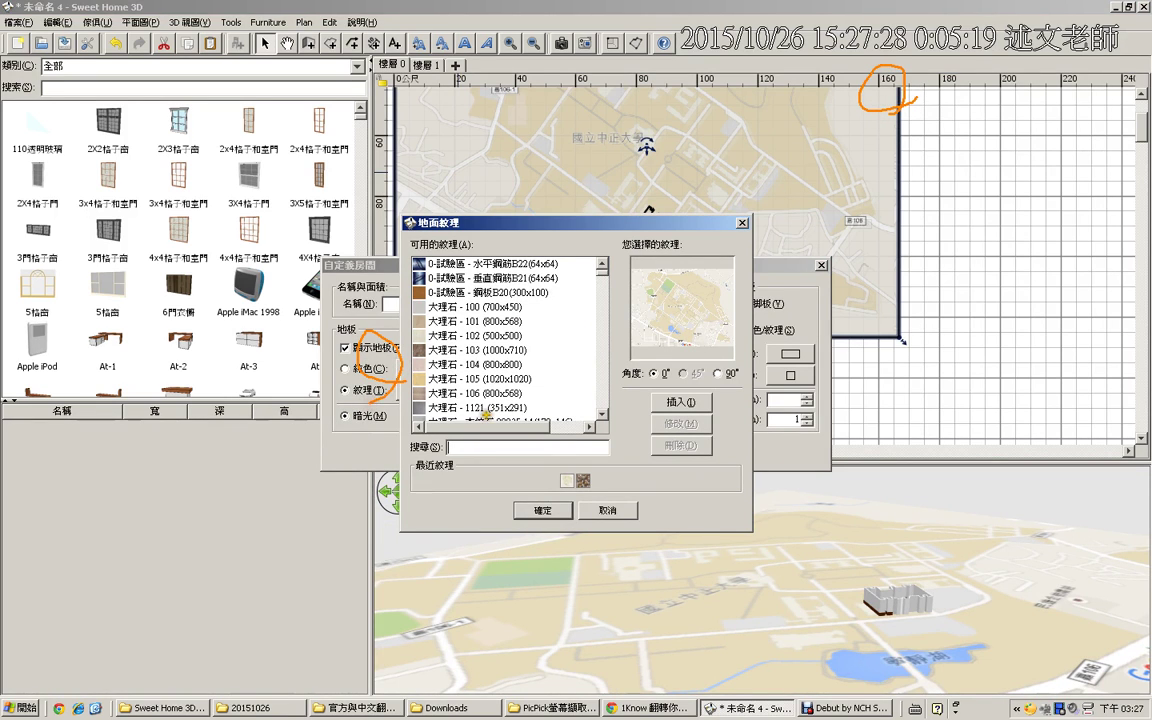
key("Escape")
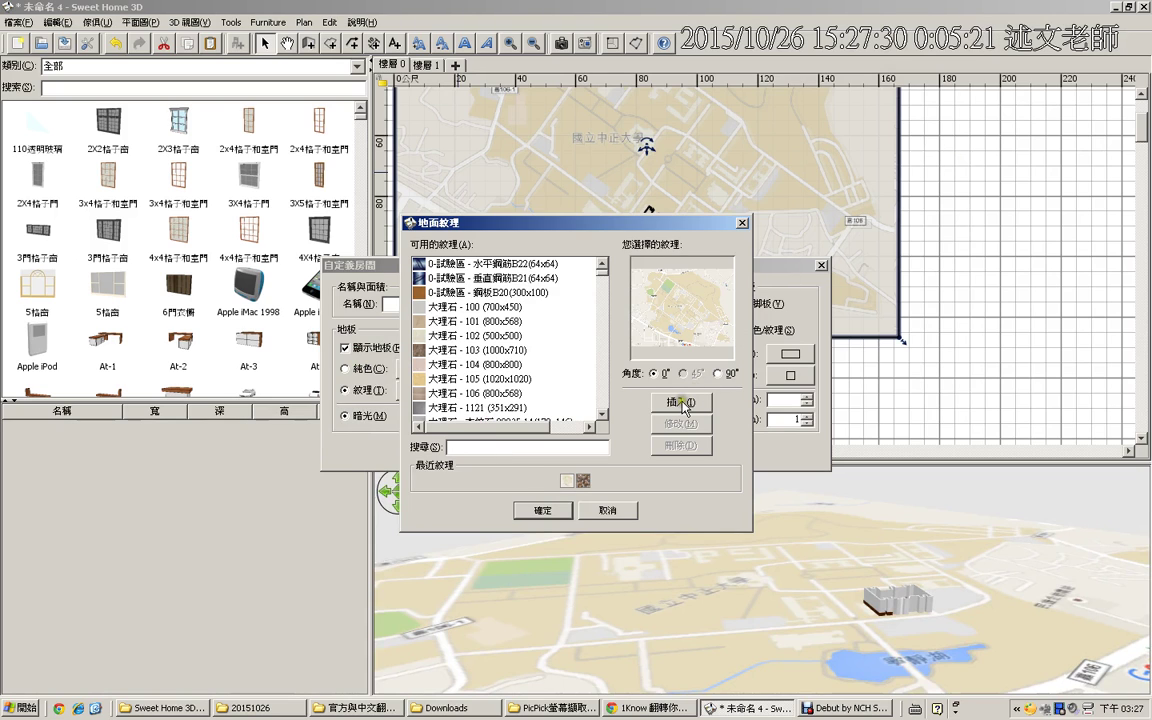
left_click(683, 403)
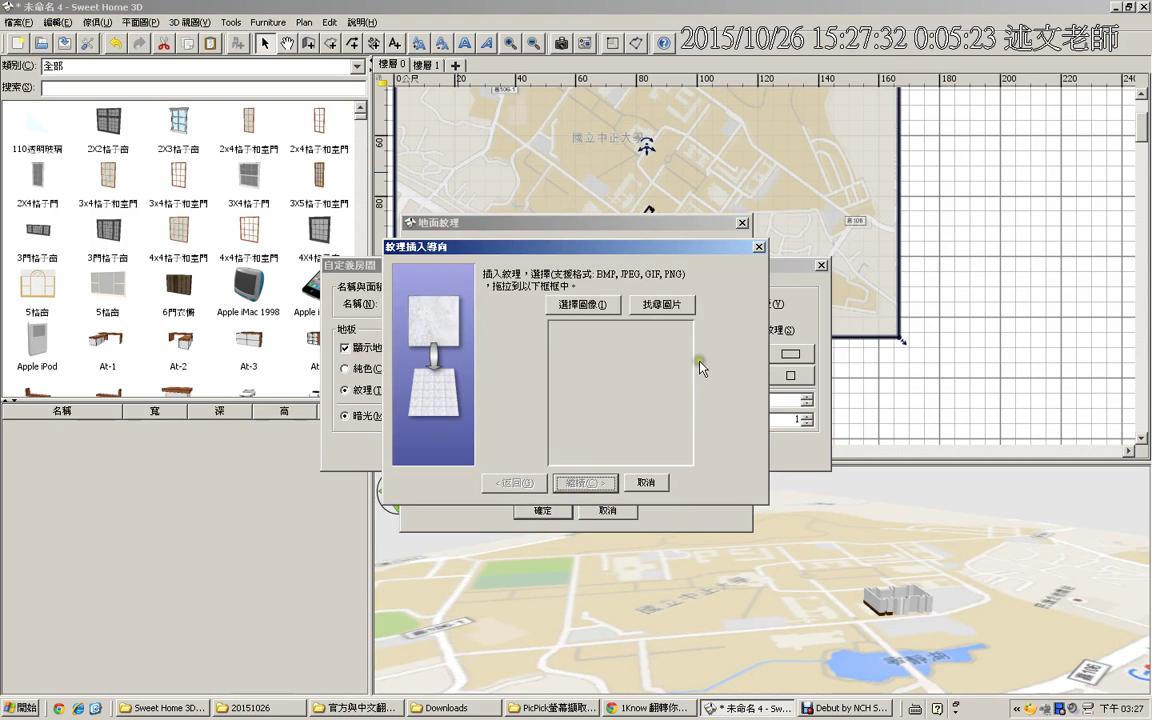
Step: Load the campus map image into the texture import wizard and proceed to the texture's name, category and size
key("alt+Tab")
left_click_drag(1078, 345, 610, 405)
left_click(583, 410)
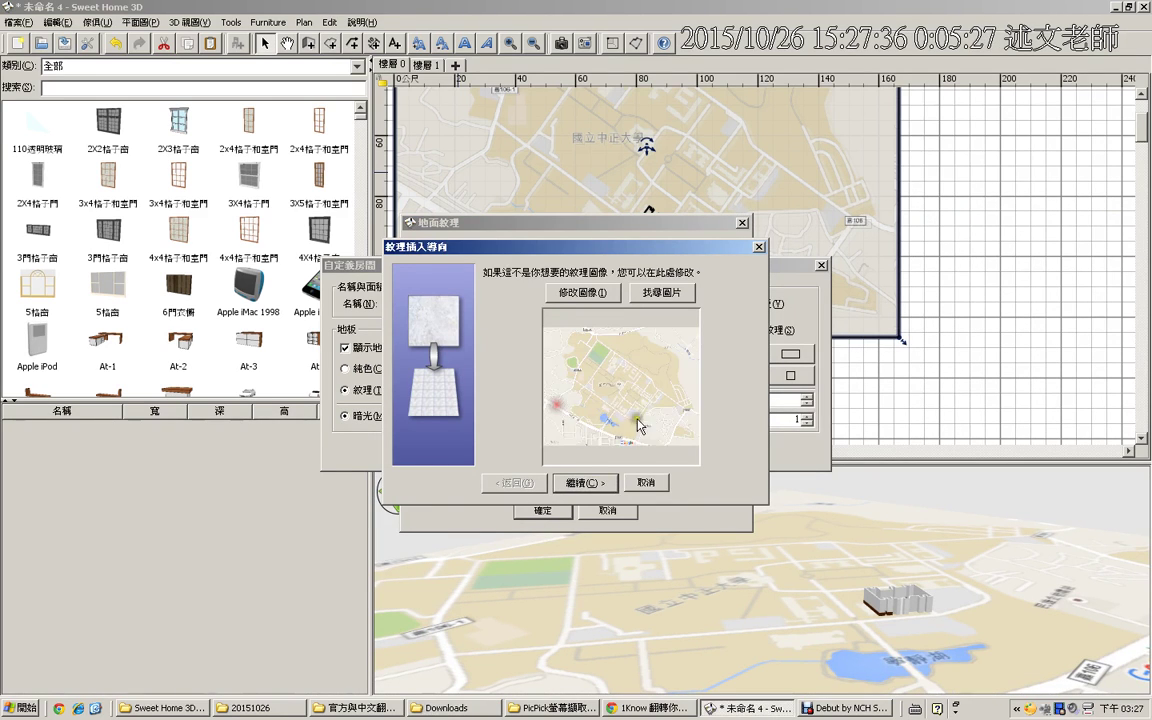
left_click(590, 484)
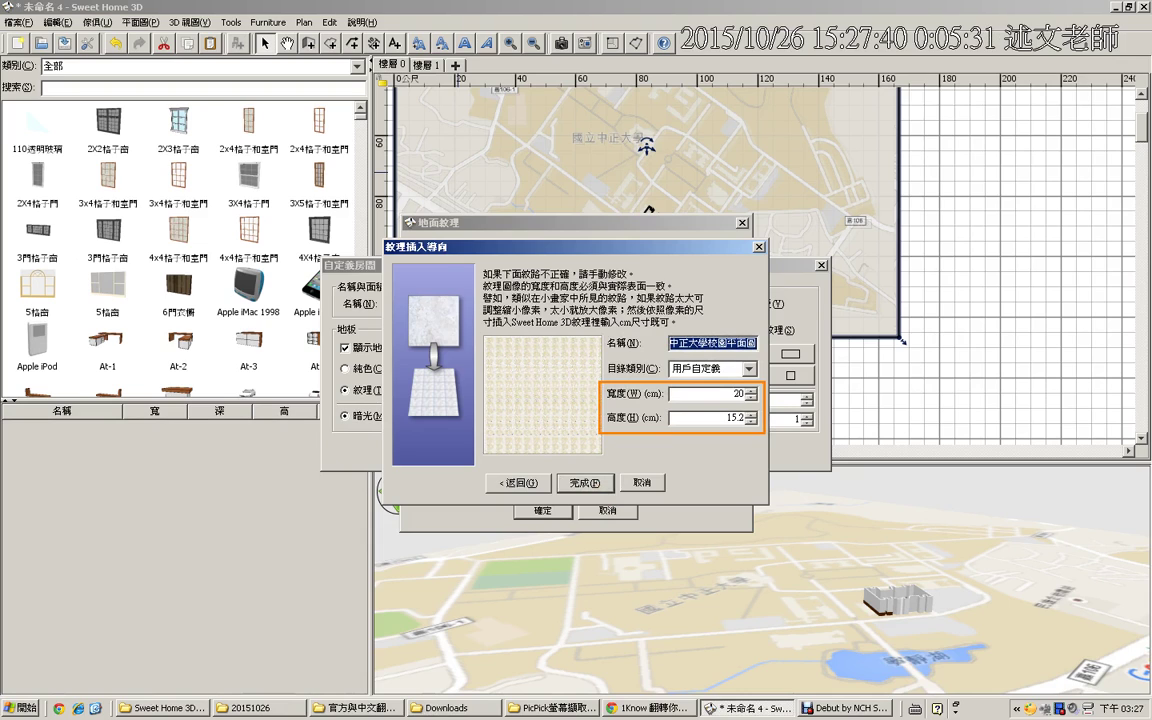
Step: Assign the 中正大學校園平面圖 texture to the 0-試驗區 category, finish the import and briefly open the texture for modification
left_click(749, 369)
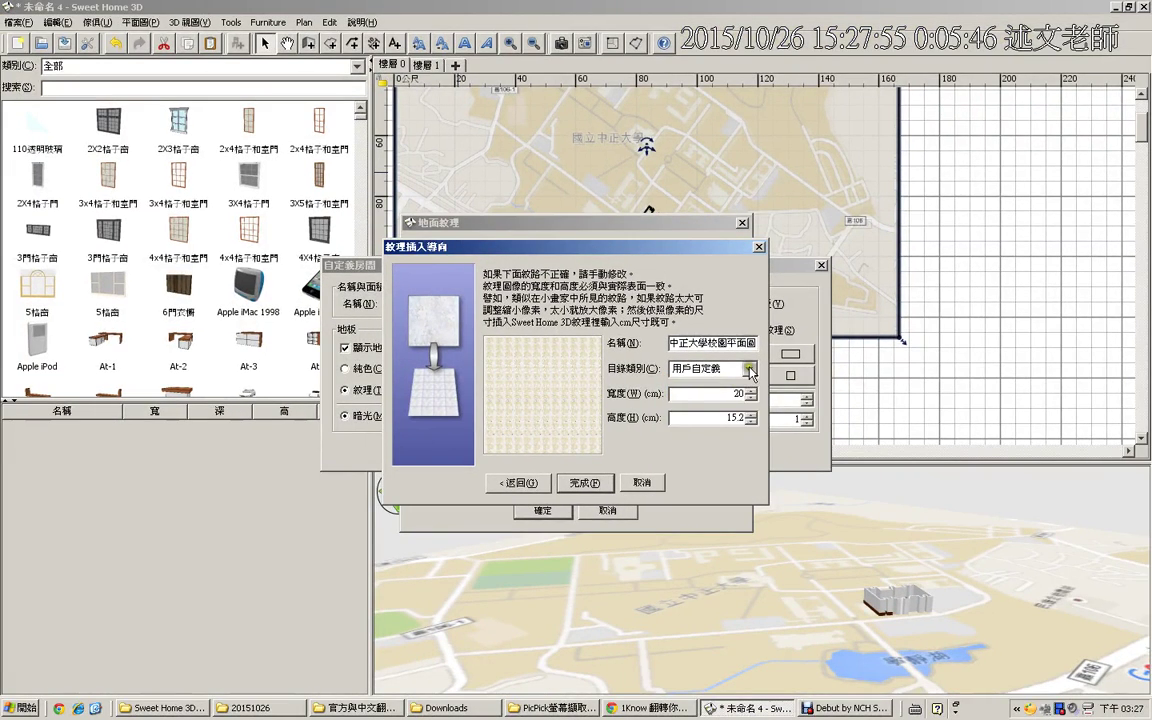
left_click(704, 351)
left_click(708, 385)
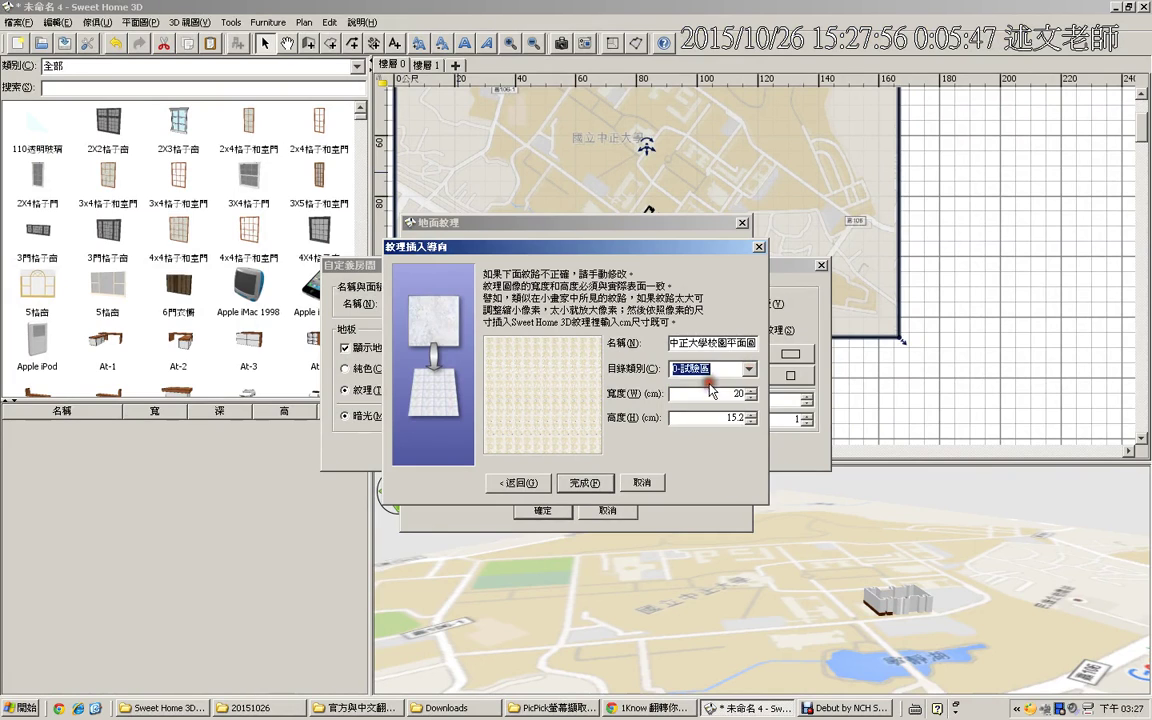
left_click(588, 482)
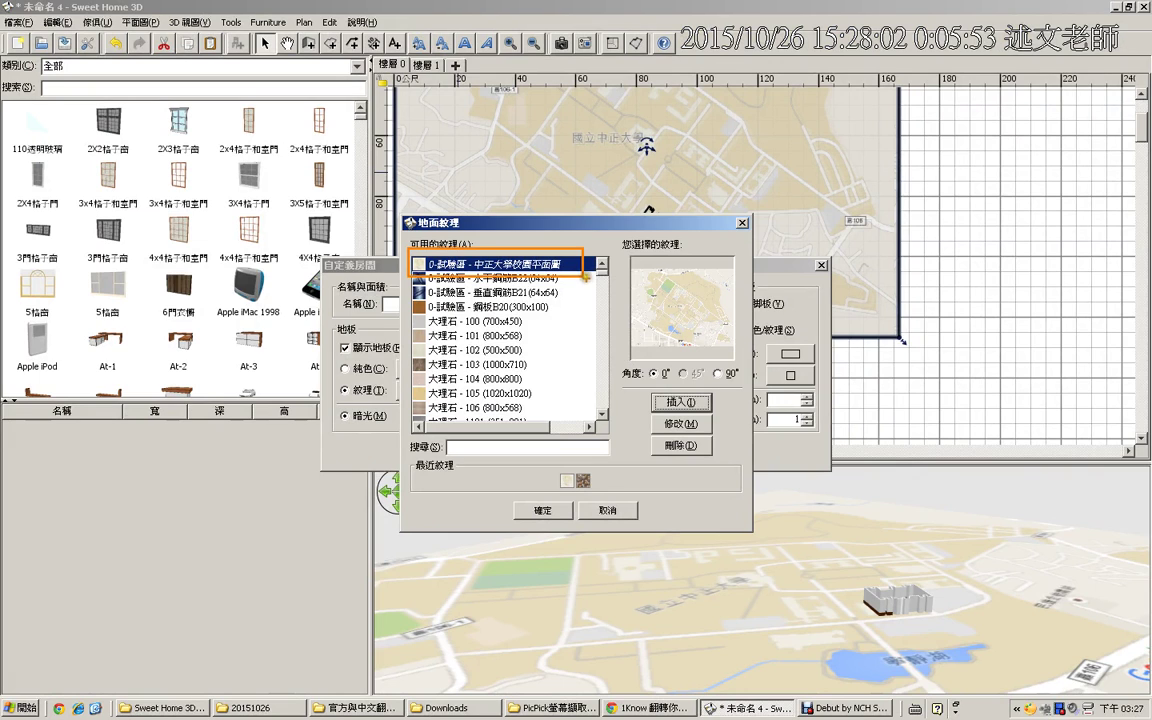
left_click(667, 428)
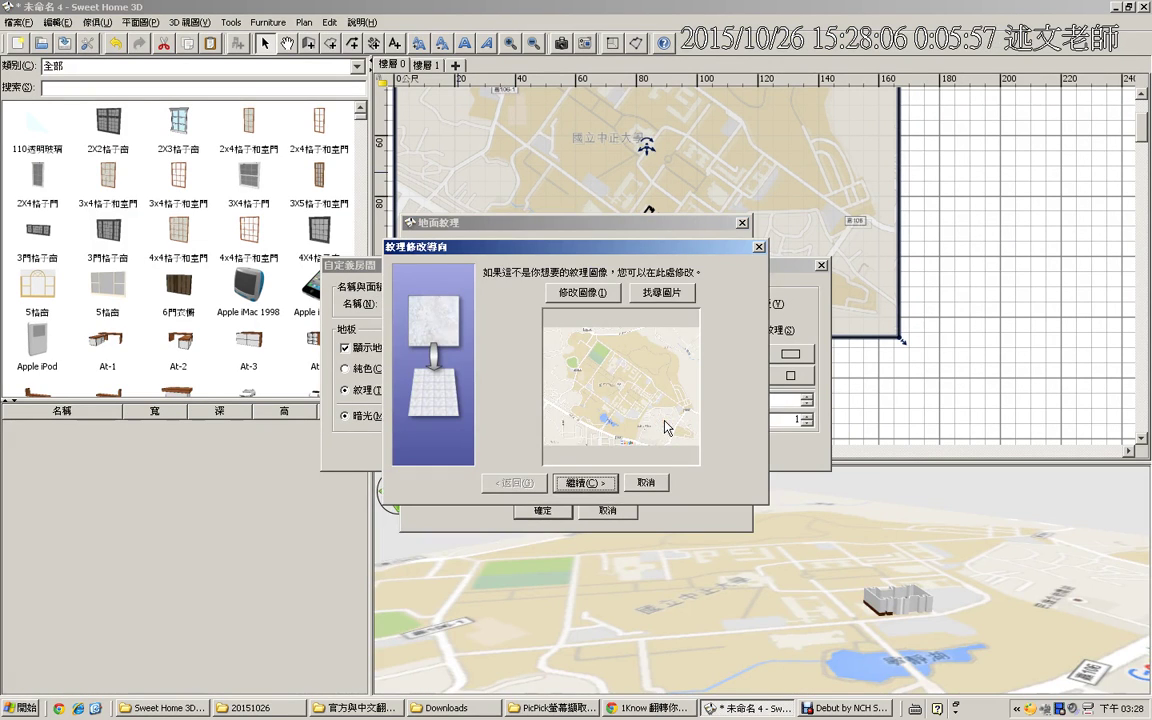
key("Escape")
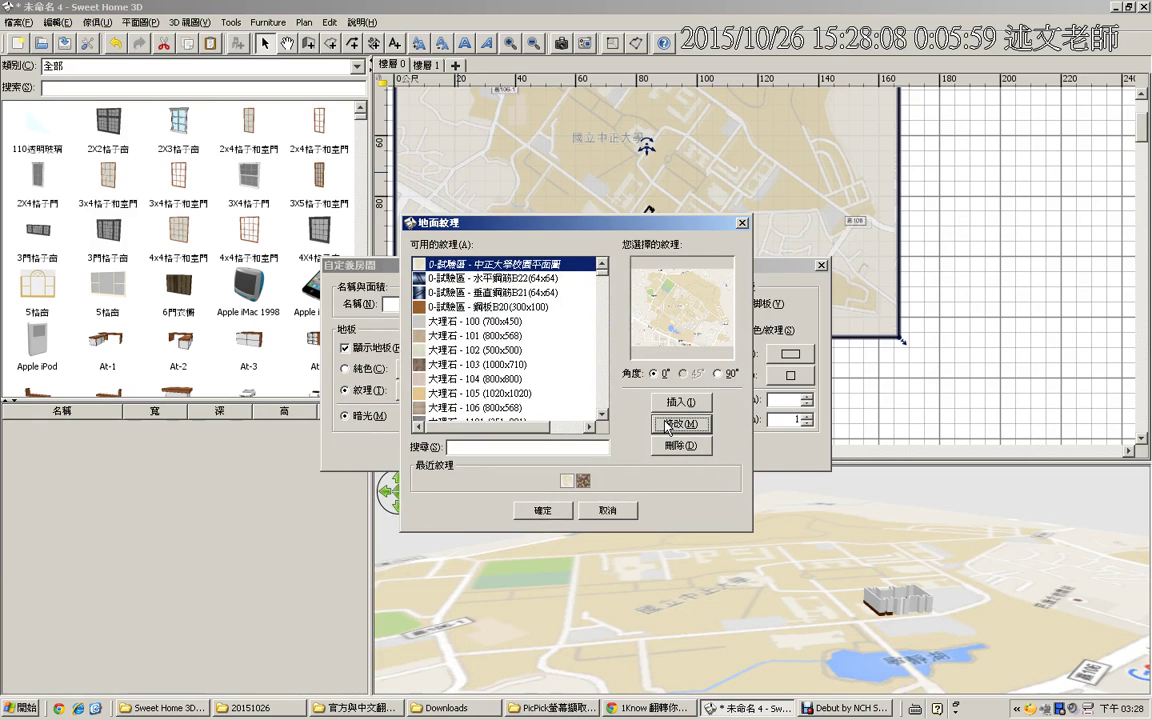